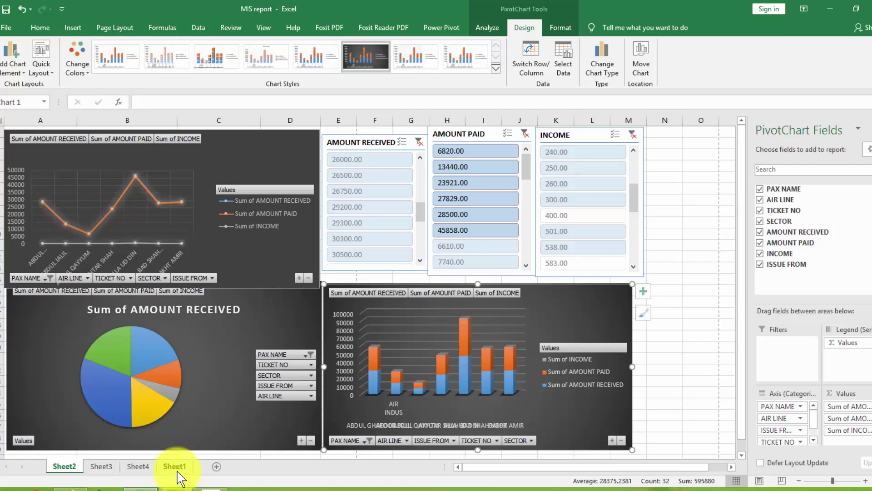
Examine the ticket income source data on Sheet1, then return to the chart dashboard on Sheet2.
left_click(177, 471)
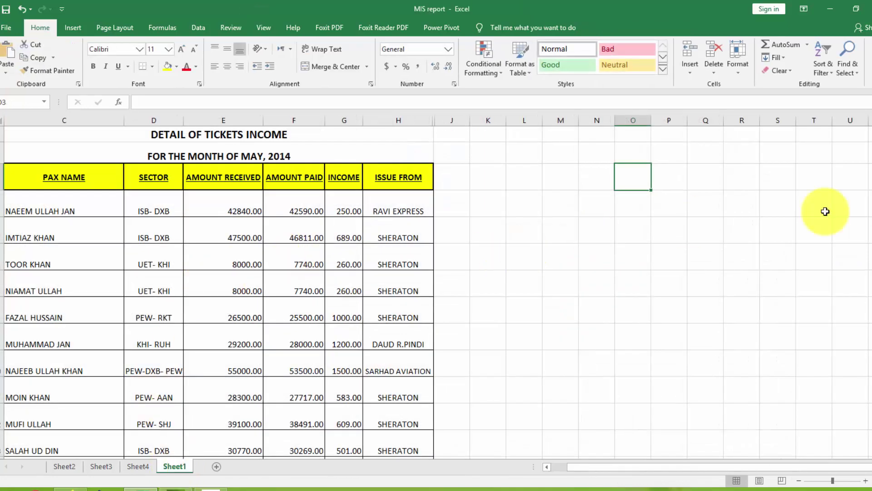
scroll(868, 301, "down", 12)
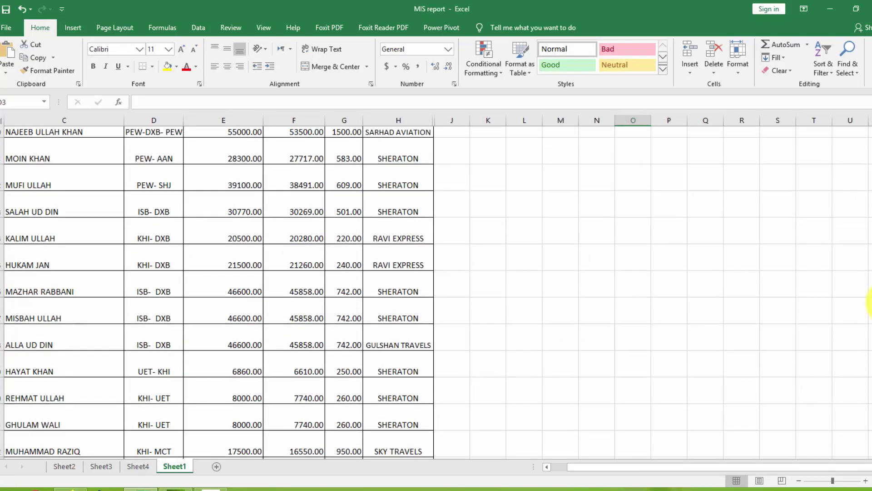
left_click_drag(871, 333, 871, 176)
left_click_drag(871, 144, 871, 143)
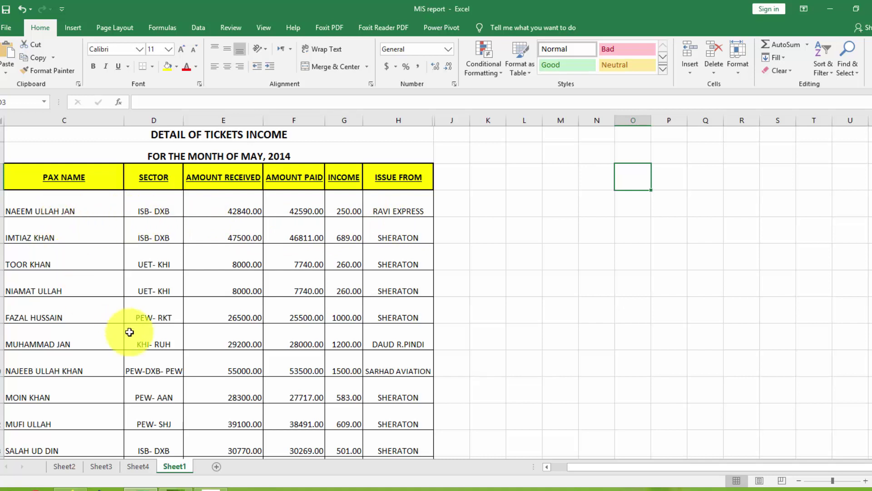
left_click(64, 466)
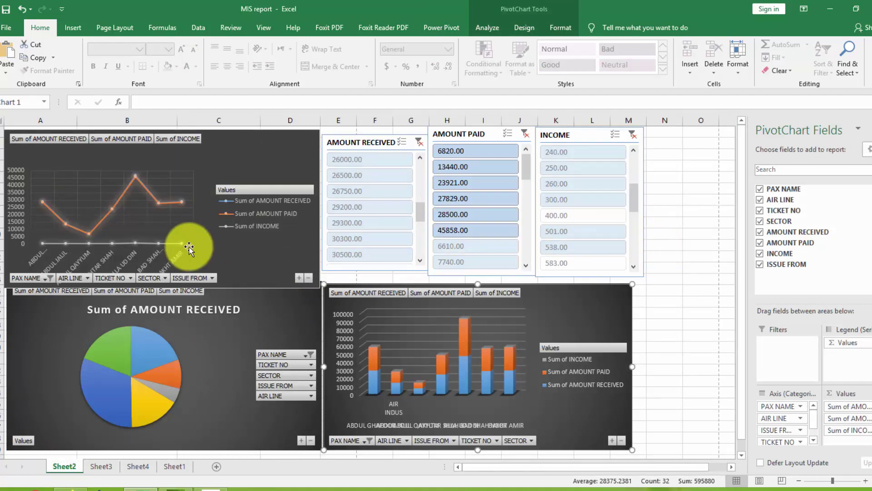
Filter the dashboard charts by the amounts from 26000.00 through 30300.00 in the AMOUNT RECEIVED slicer.
left_click(386, 164)
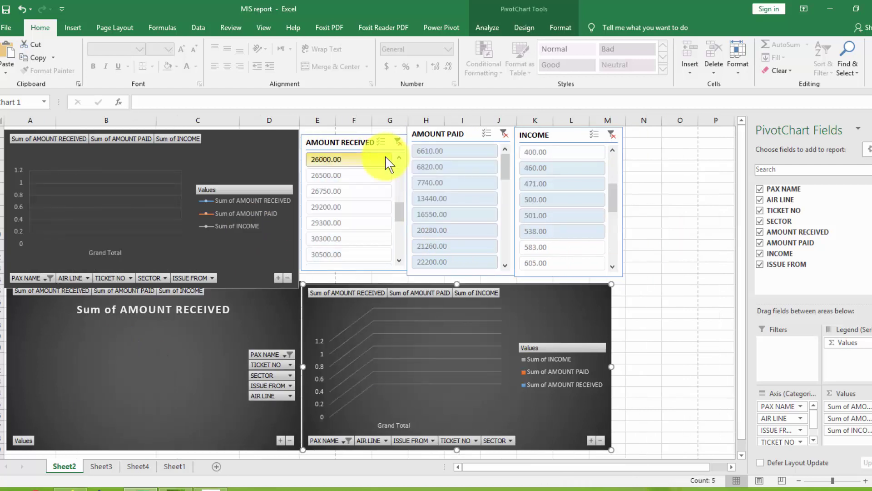
left_click(362, 173, "ctrl")
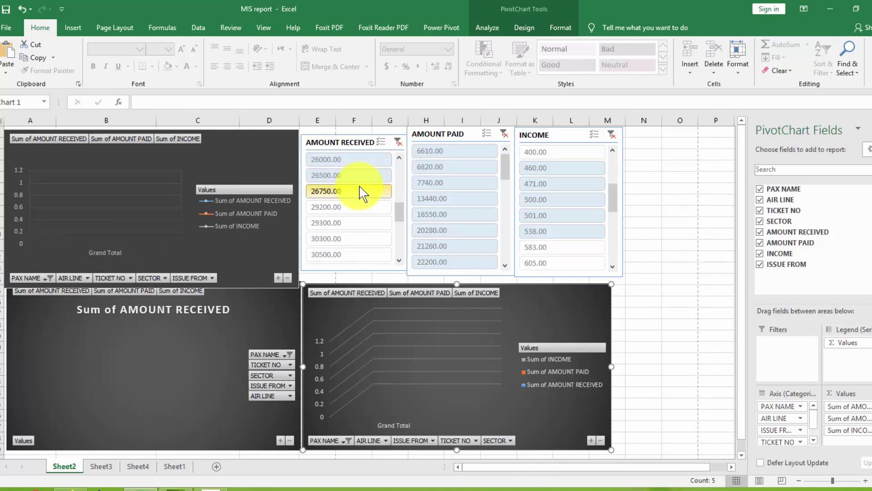
left_click(359, 186, "ctrl")
left_click(360, 208, "ctrl")
left_click(357, 222, "ctrl")
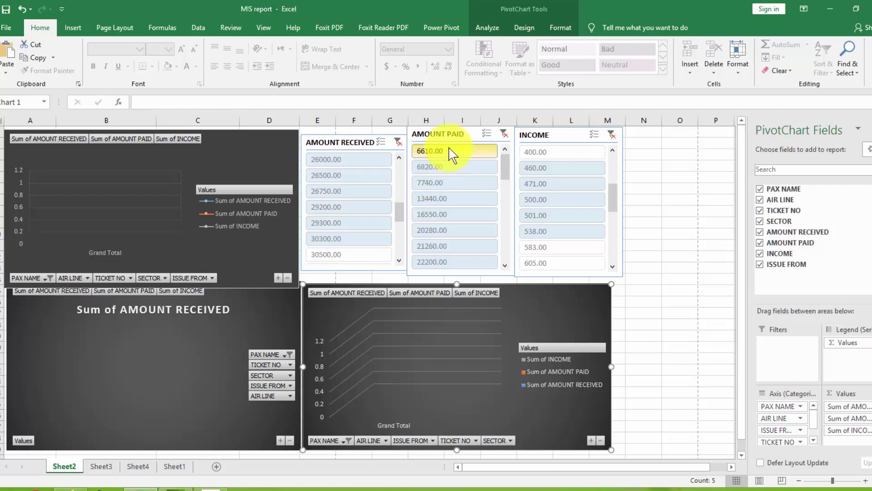
left_click(359, 161)
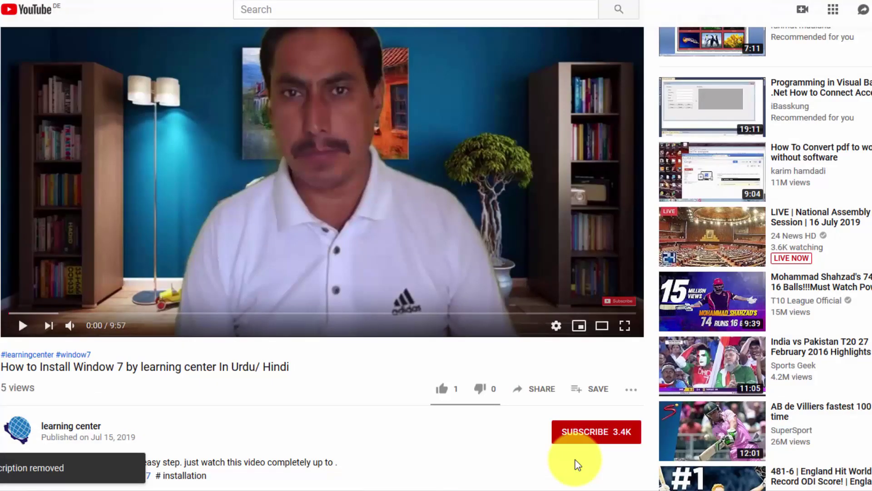
left_click(581, 432)
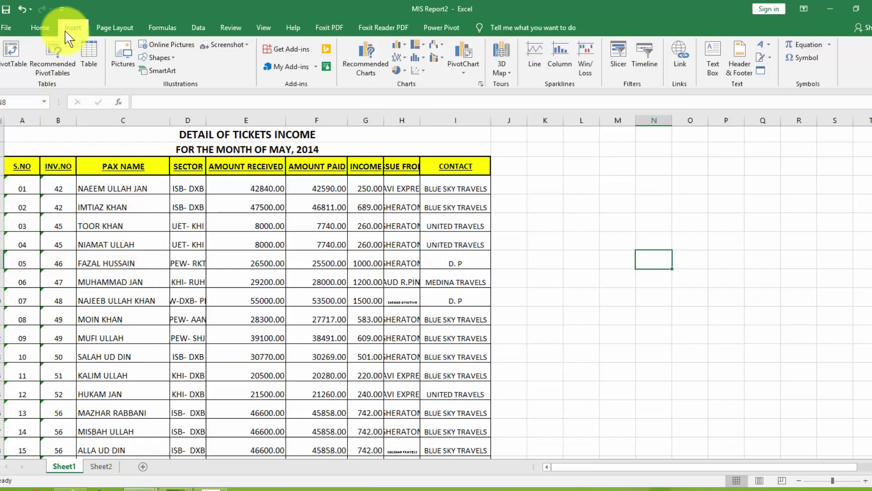
Create a PivotTable on a new worksheet from the ticket income range Sheet1!$A$3:$I$61.
left_click(21, 59)
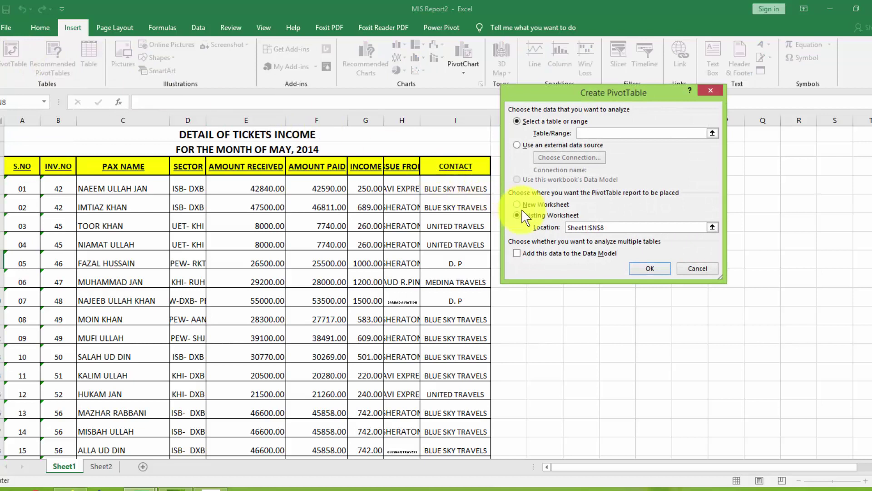
left_click(518, 205)
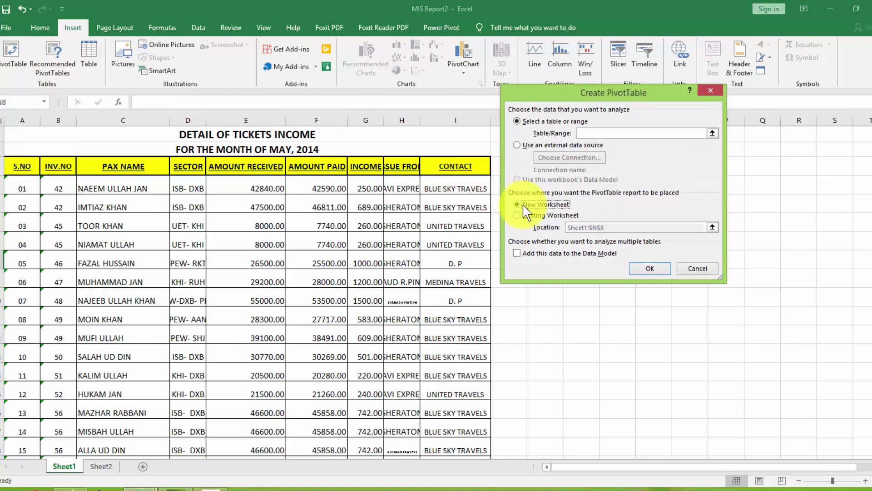
left_click(640, 268)
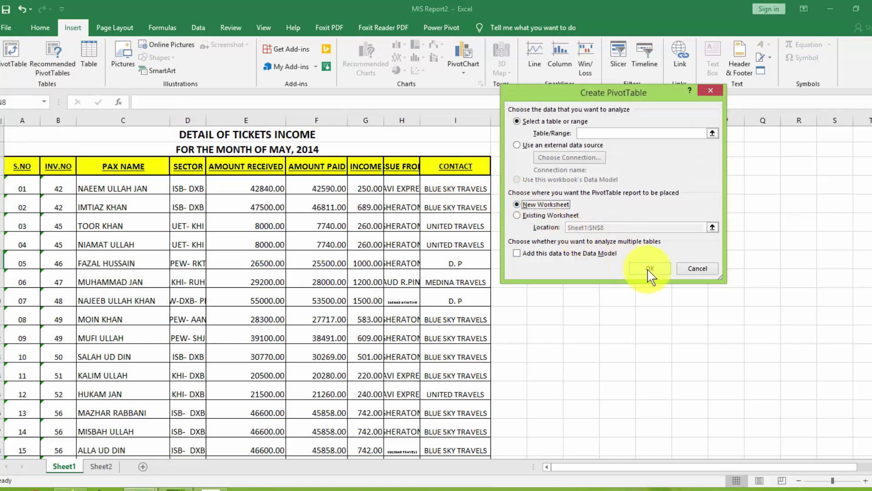
left_click(649, 269)
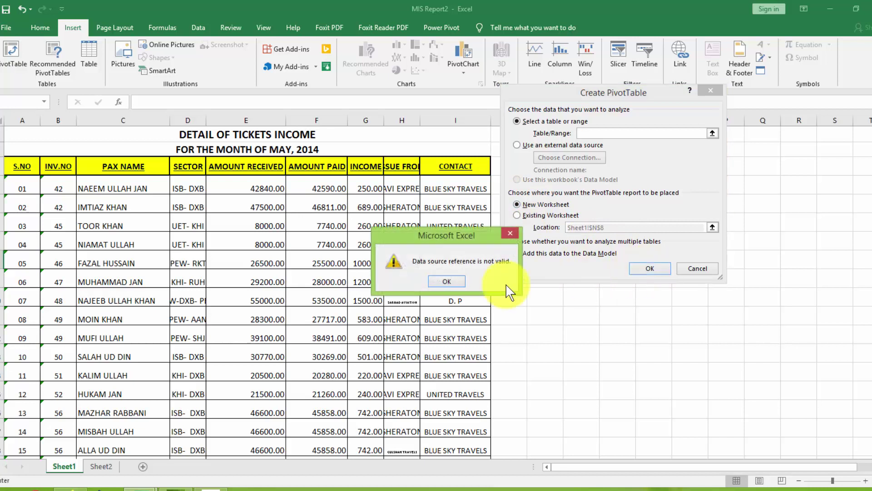
left_click(447, 282)
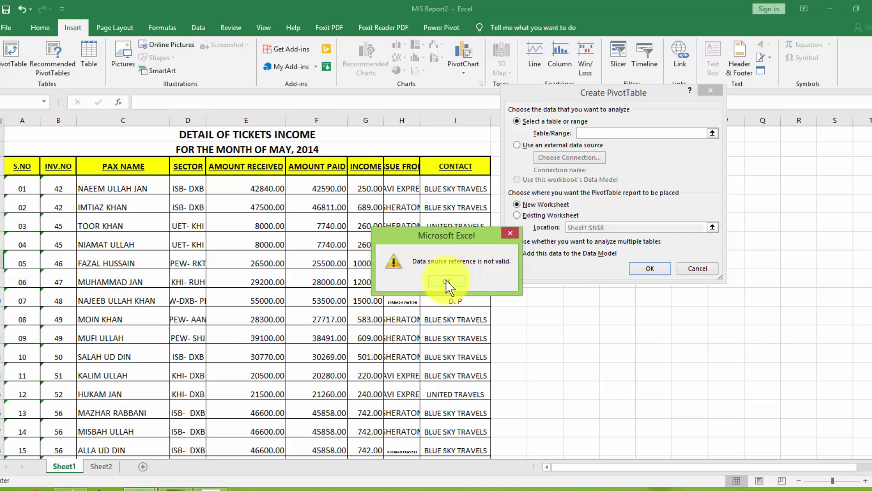
left_click(447, 282)
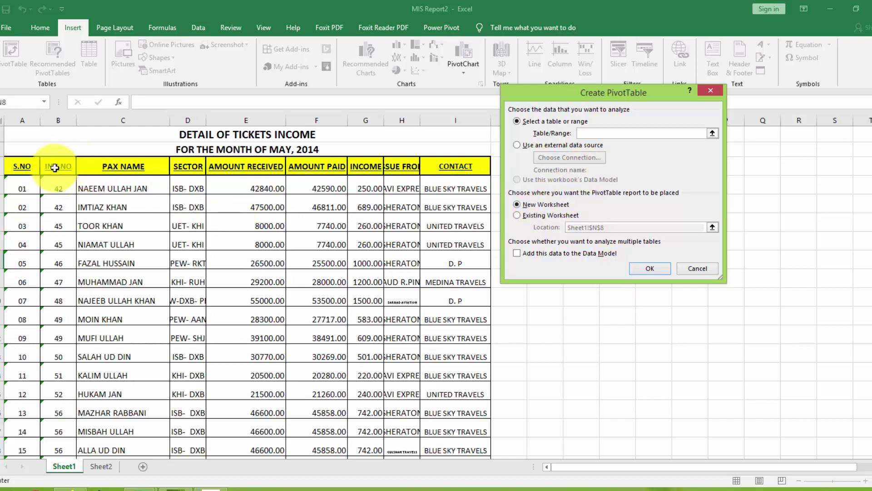
left_click_drag(19, 164, 461, 440)
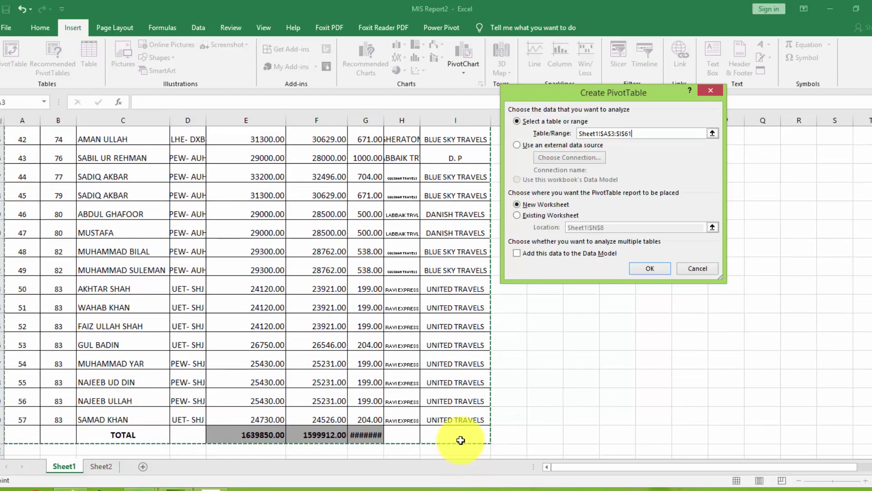
left_click(650, 269)
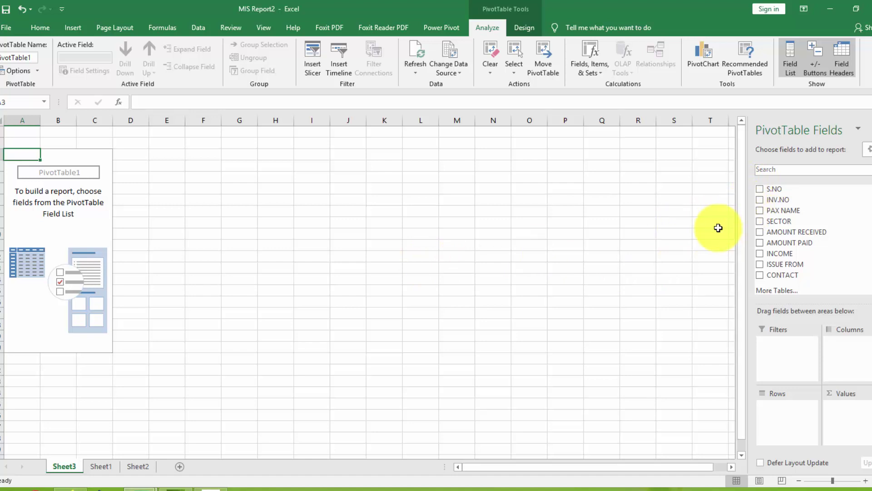
Add S.NO, INV.NO, PAX NAME, SECTOR, ISSUE FROM and CONTACT as row fields of the PivotTable.
left_click(761, 191)
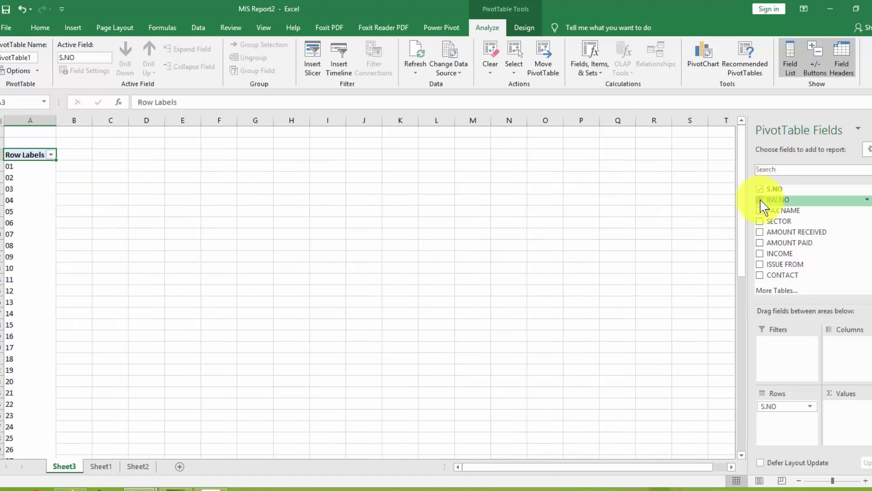
left_click(761, 200)
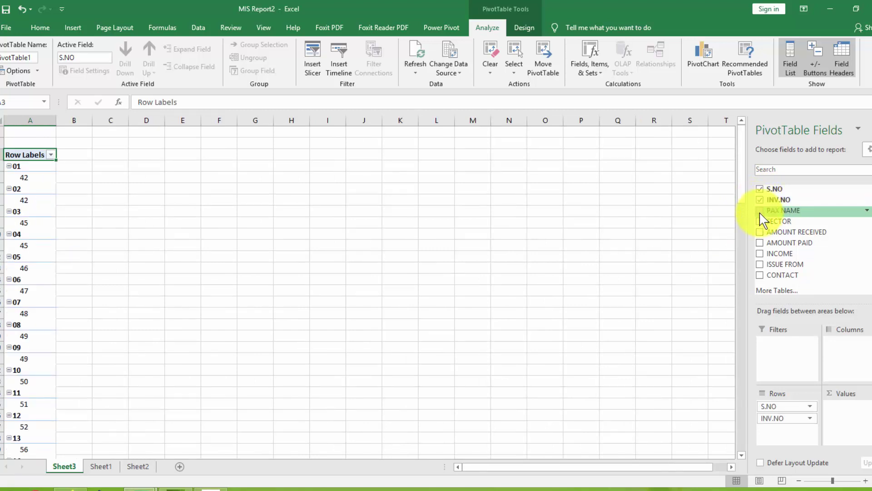
left_click(760, 212)
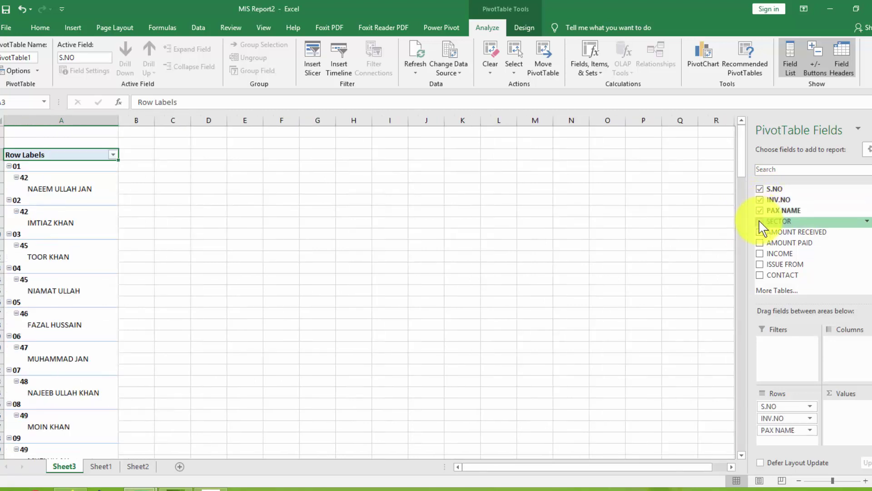
left_click(759, 221)
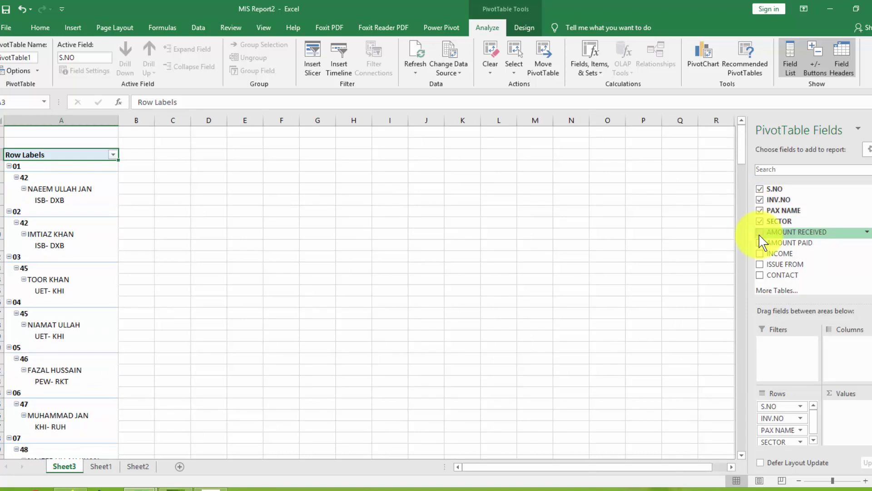
left_click(760, 265)
left_click(760, 274)
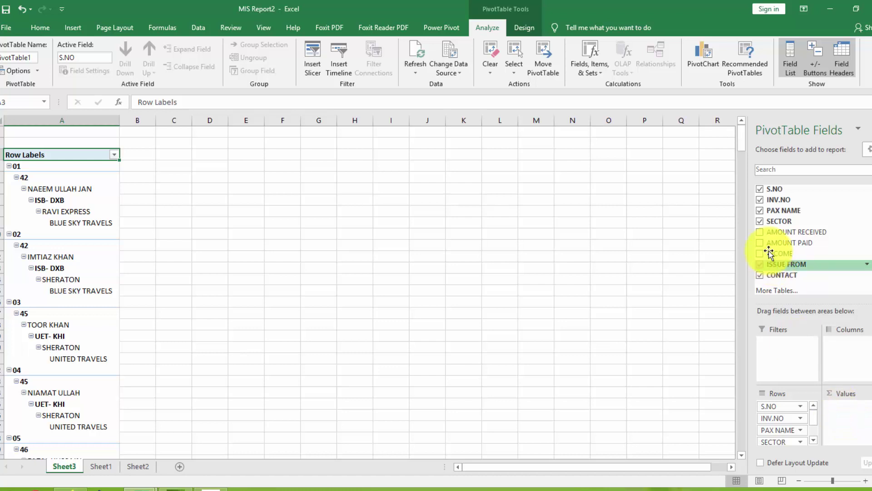
Add AMOUNT RECEIVED, AMOUNT PAID and INCOME to the PivotTable as summed value fields.
left_click(759, 233)
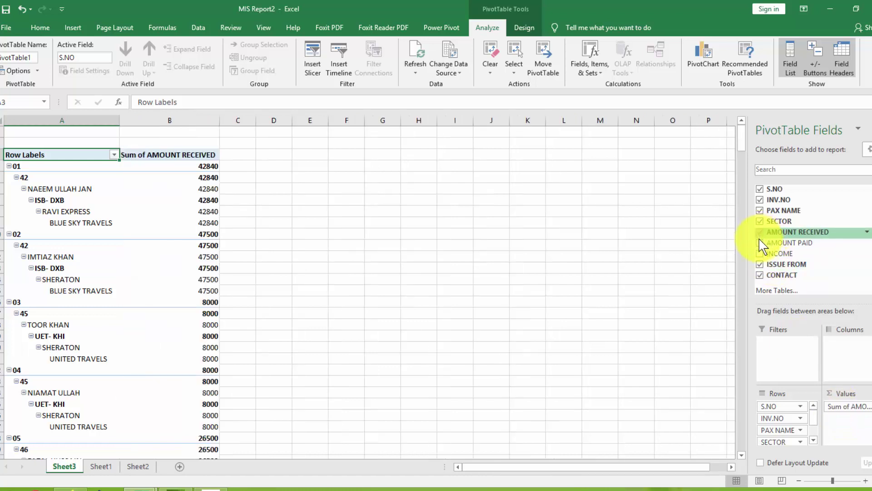
left_click(759, 243)
left_click(760, 254)
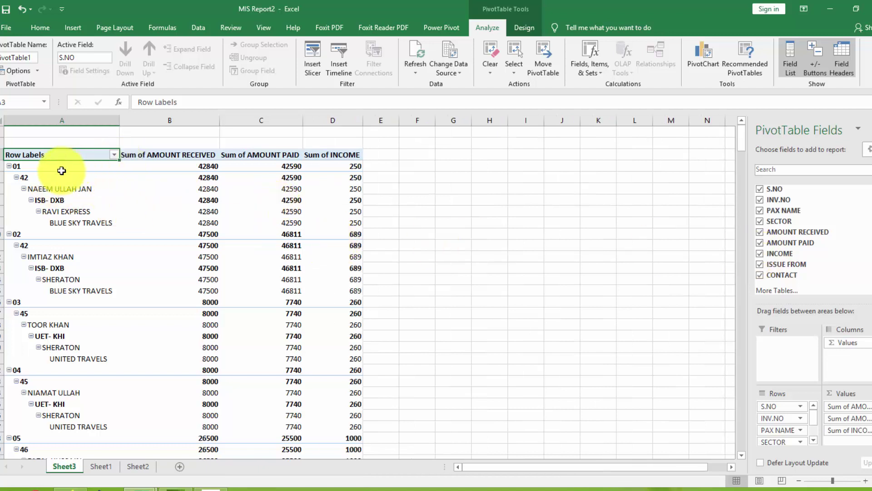
Collapse all S.NO groups in the PivotTable so only their summary rows are shown.
left_click(9, 167)
left_click(9, 178)
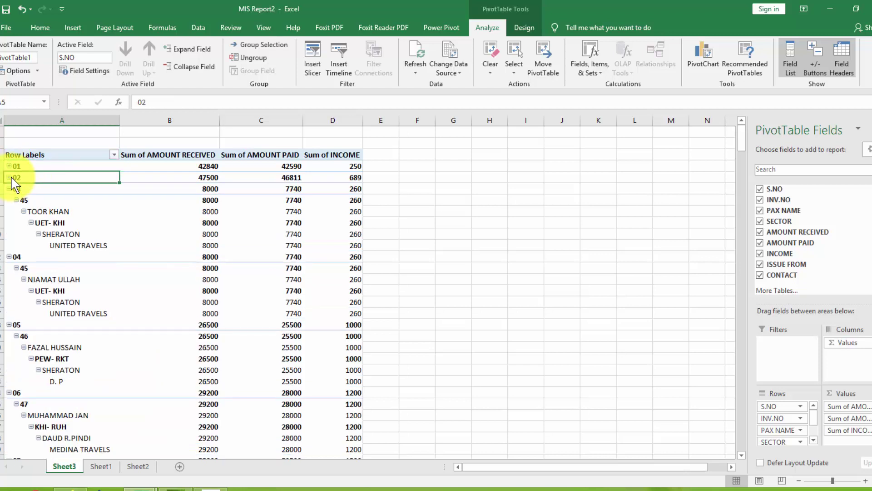
left_click(9, 189)
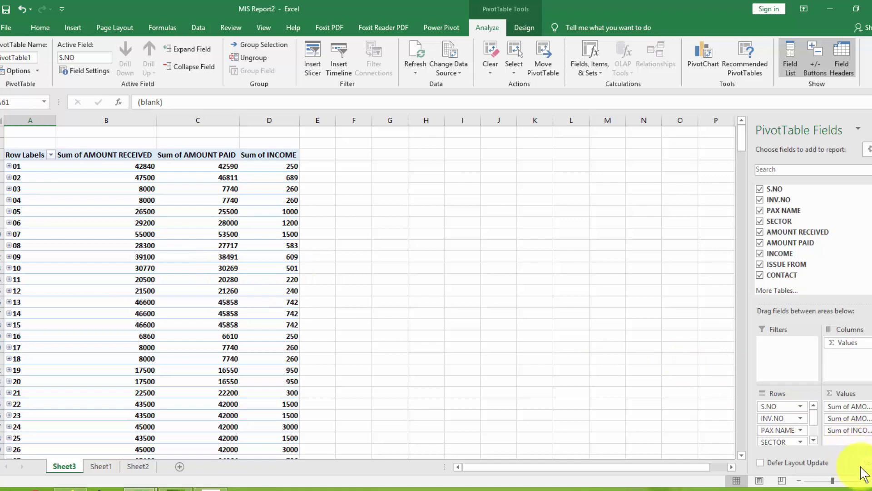
Filter the PivotTable's row labels to show only S.NO 01 through 10.
left_click(866, 481)
left_click(865, 480)
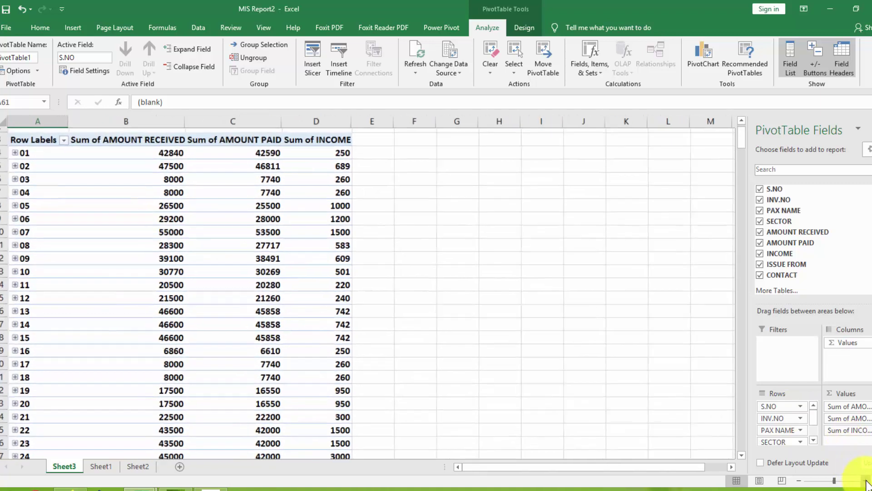
left_click(866, 480)
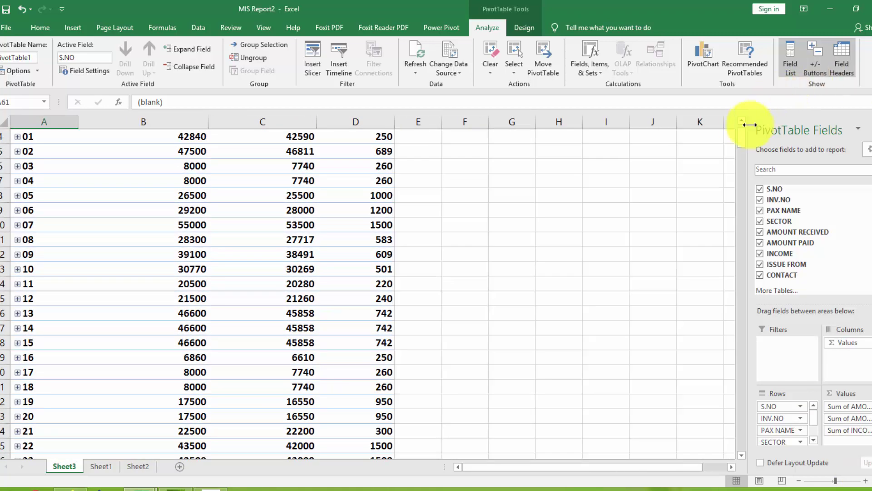
left_click_drag(740, 138, 741, 126)
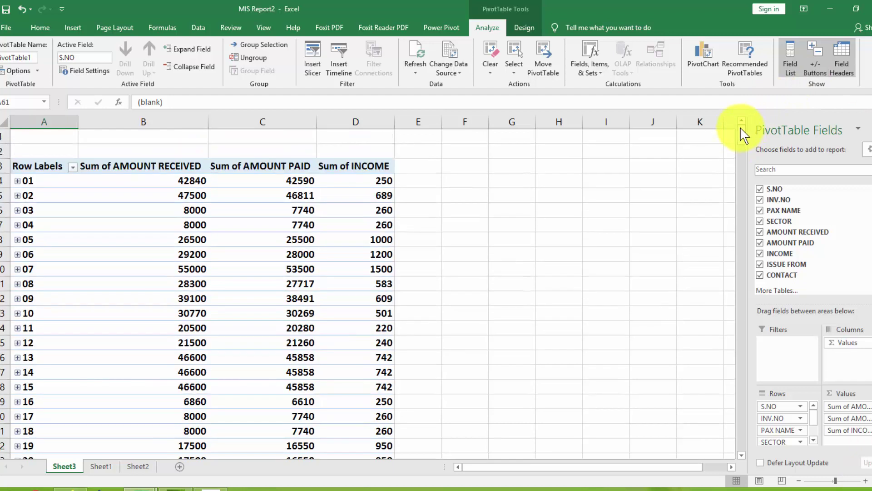
left_click(71, 169)
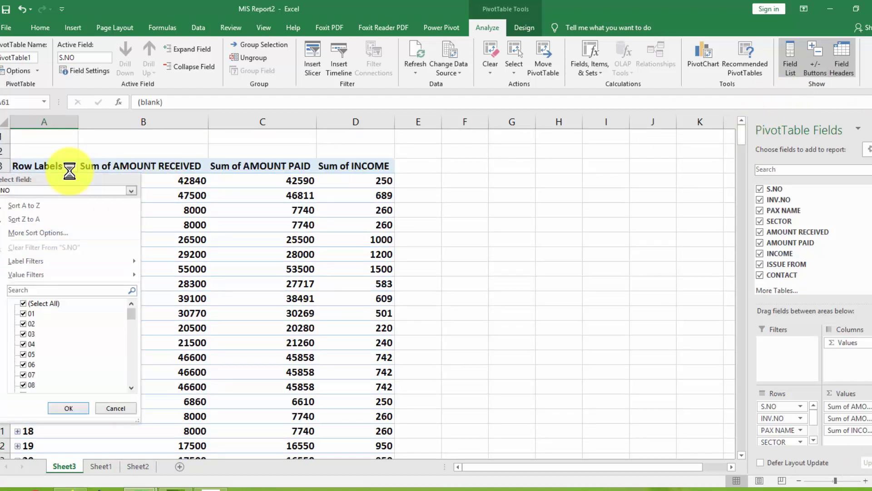
left_click(23, 303)
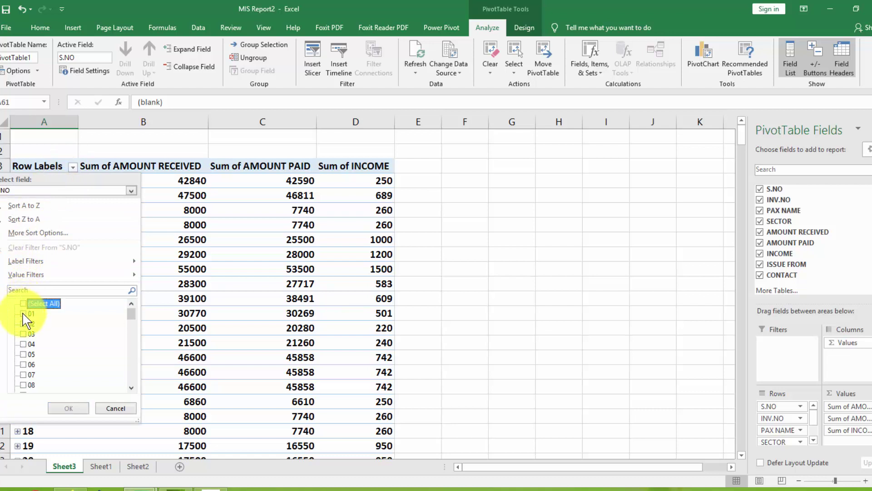
left_click(24, 314)
left_click(24, 323)
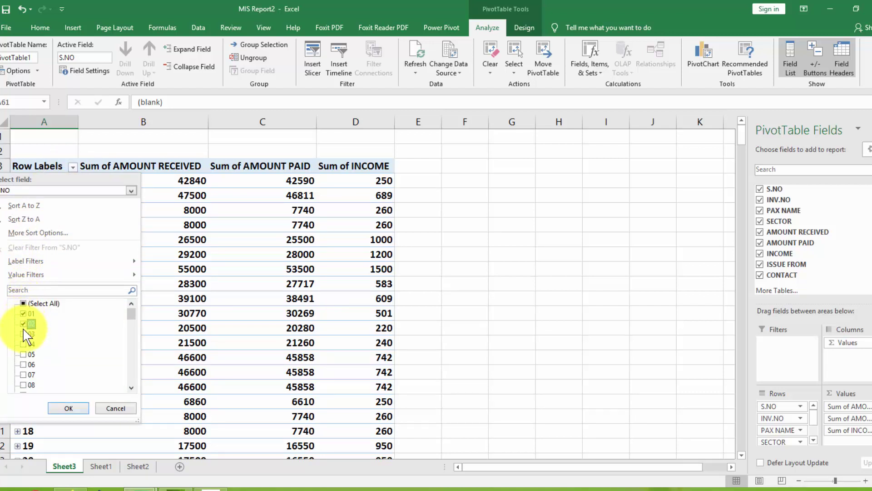
left_click(23, 333)
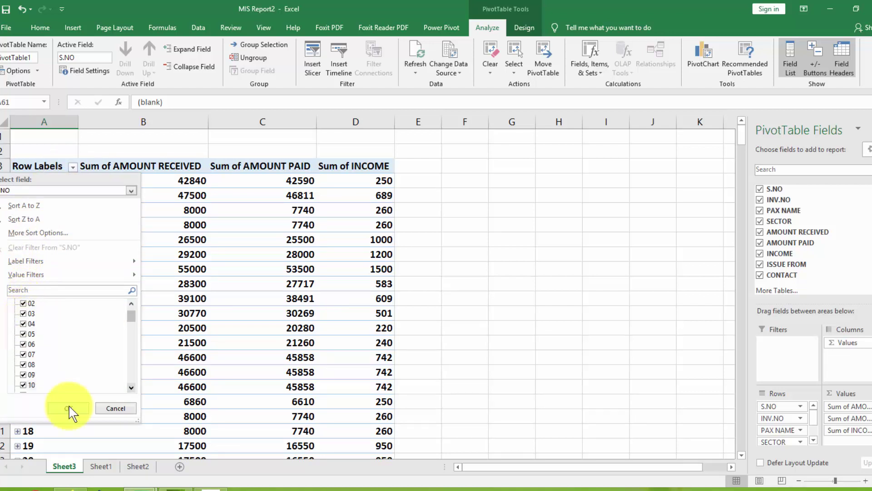
left_click(68, 408)
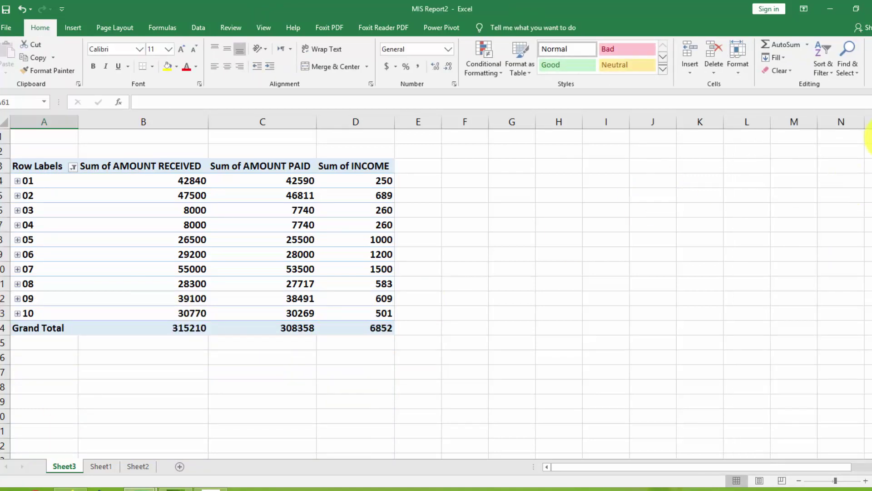
Insert a pie PivotChart from the whole Sheet3 PivotTable and place it directly below the table's Grand Total row.
left_click(31, 167)
left_click_drag(44, 197, 330, 327)
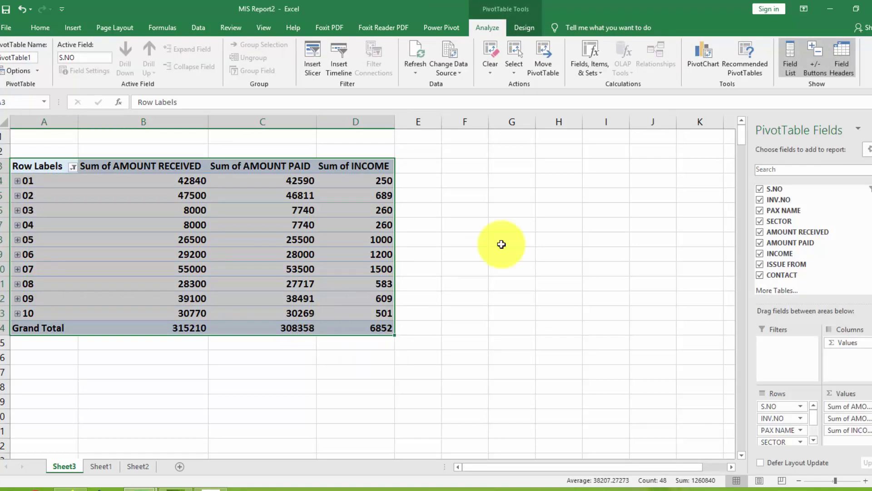
left_click(75, 27)
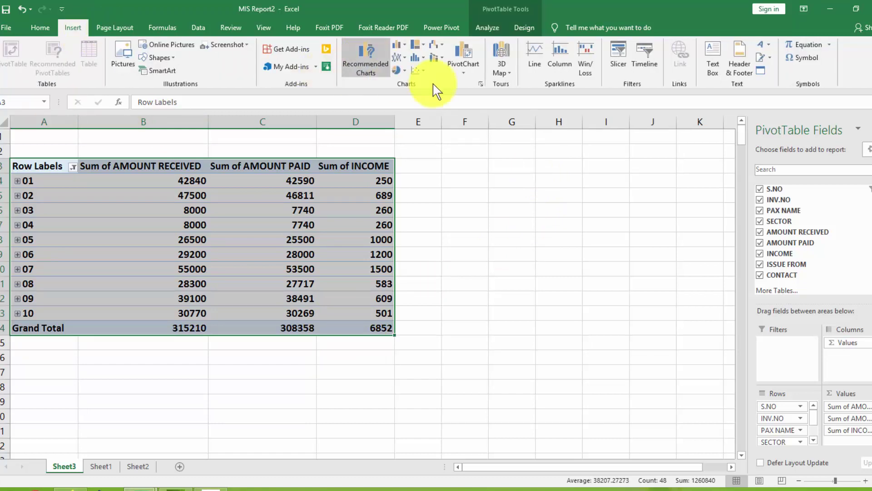
left_click(467, 75)
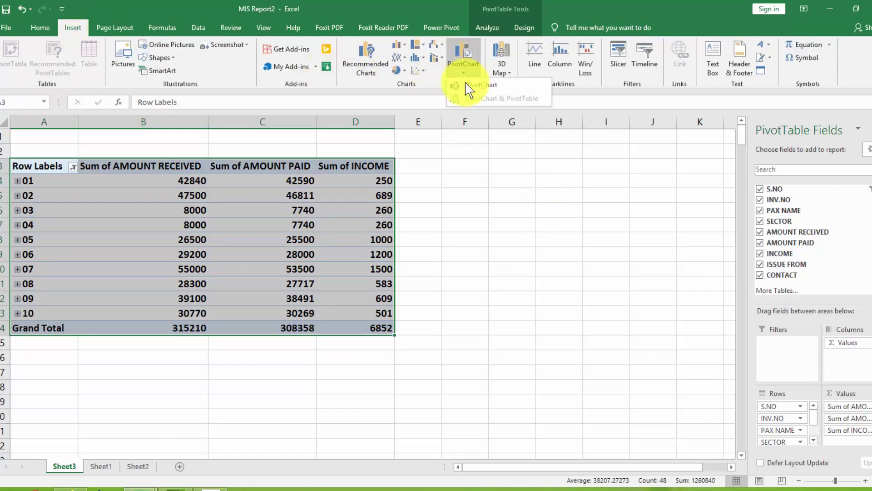
left_click(468, 88)
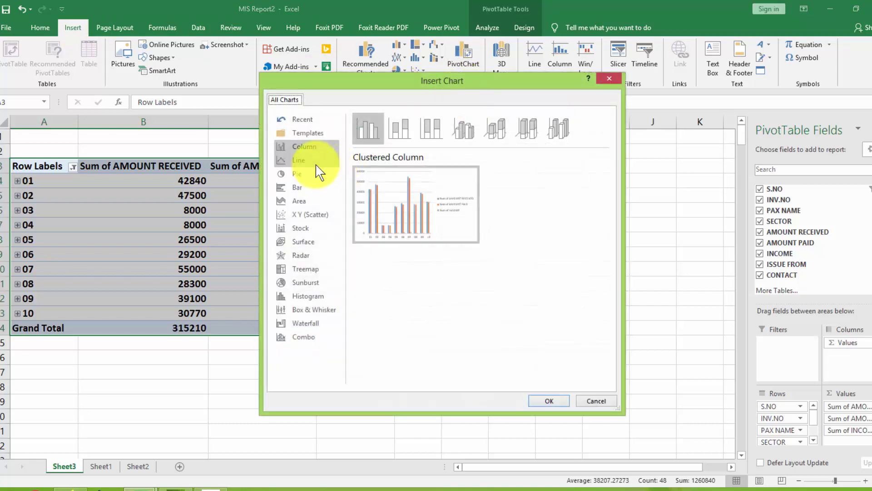
left_click(316, 165)
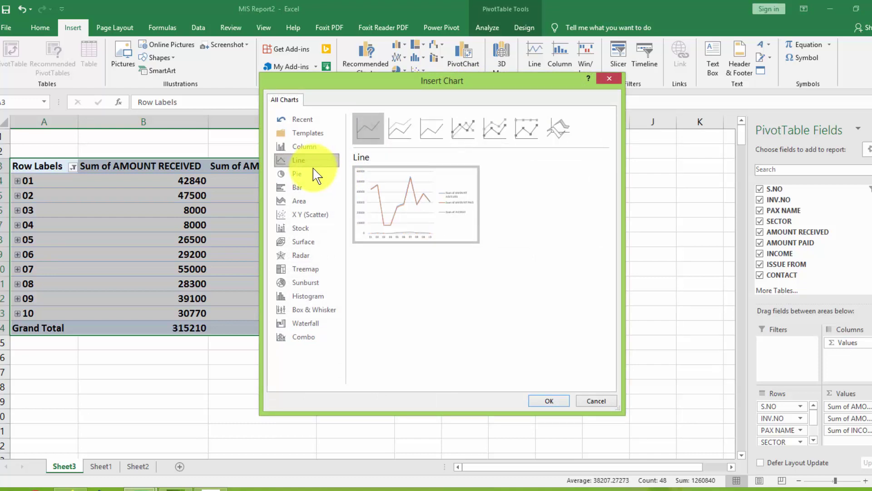
left_click(311, 176)
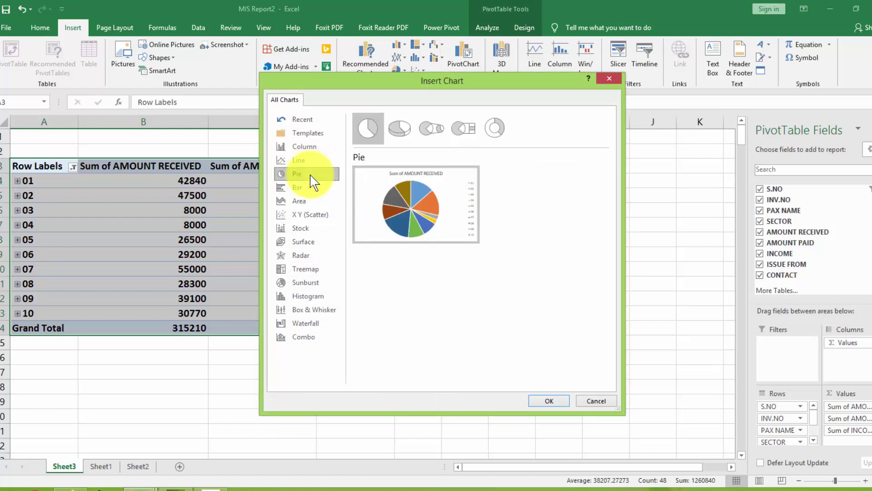
left_click(312, 189)
left_click(313, 201)
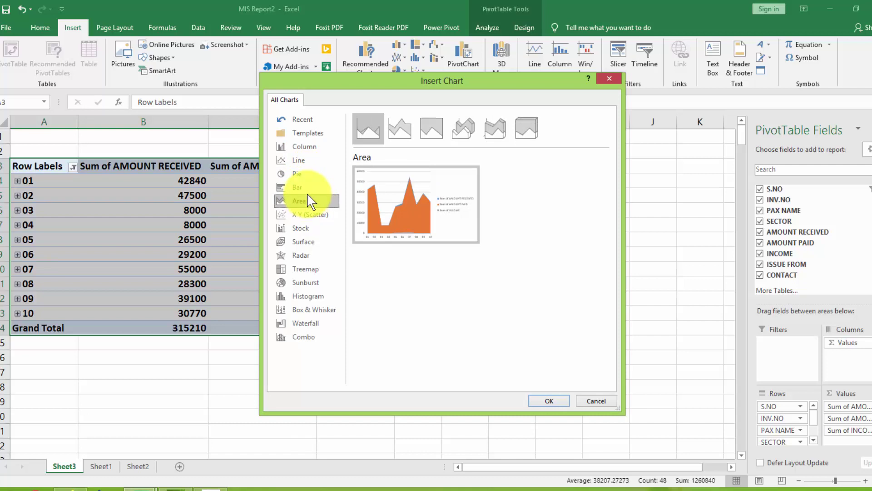
left_click(309, 178)
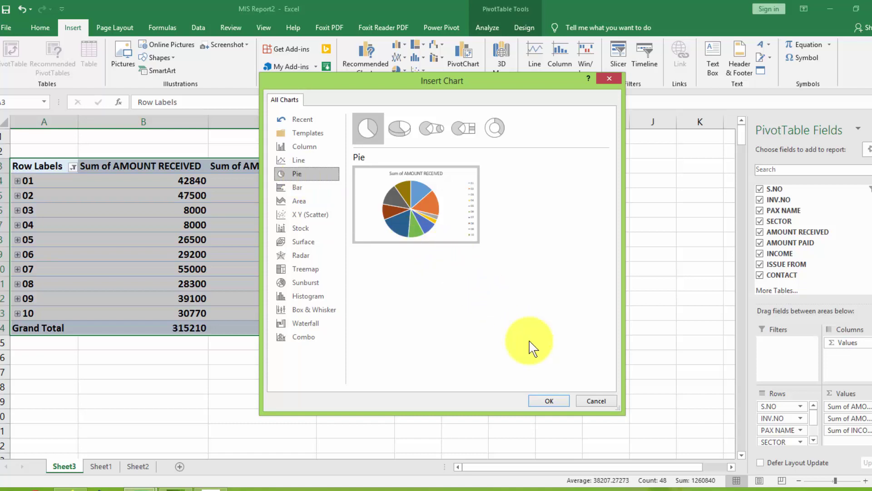
left_click(550, 399)
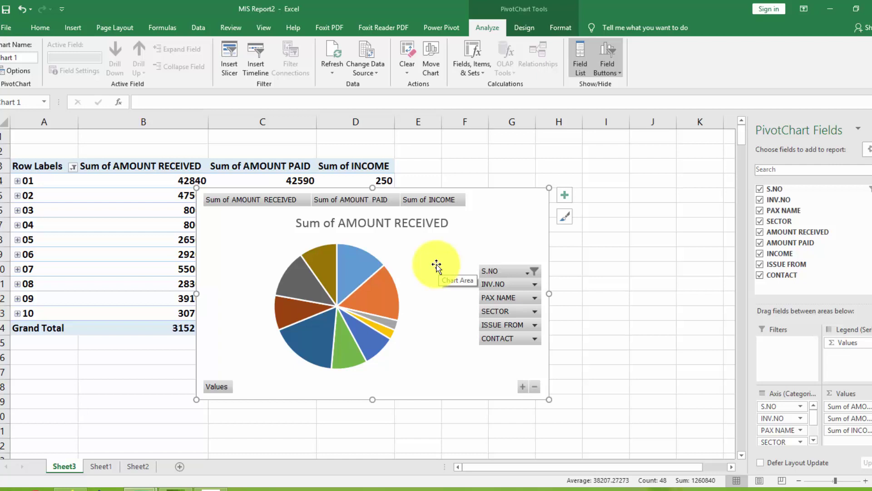
left_click_drag(436, 265, 234, 199)
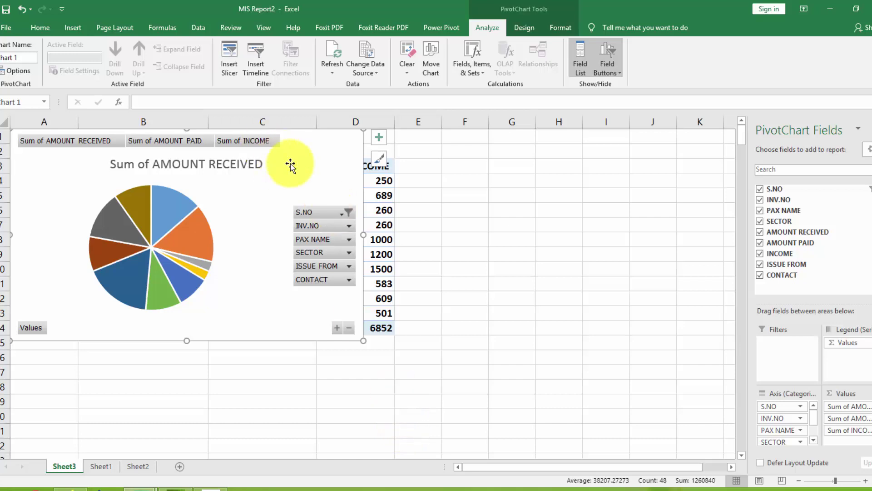
left_click_drag(290, 166, 410, 251)
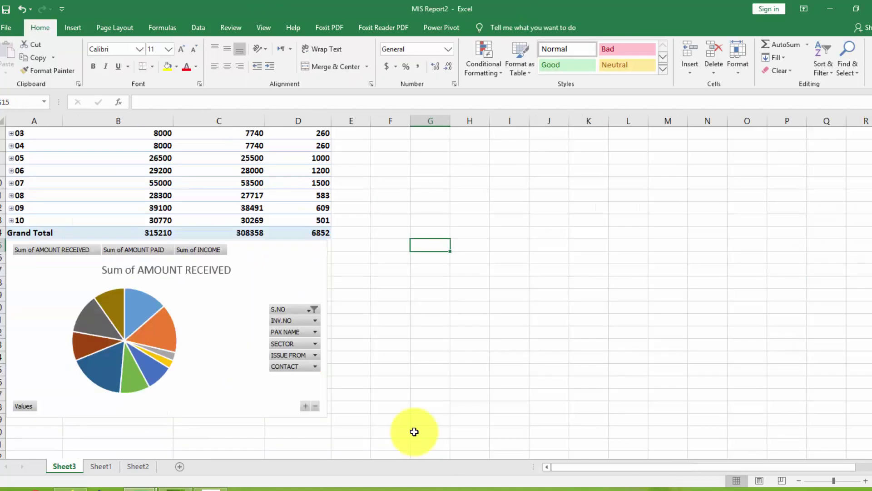
Create a second PivotTable on a new worksheet from the ticket income data in Sheet1, range A3:I61.
left_click(101, 466)
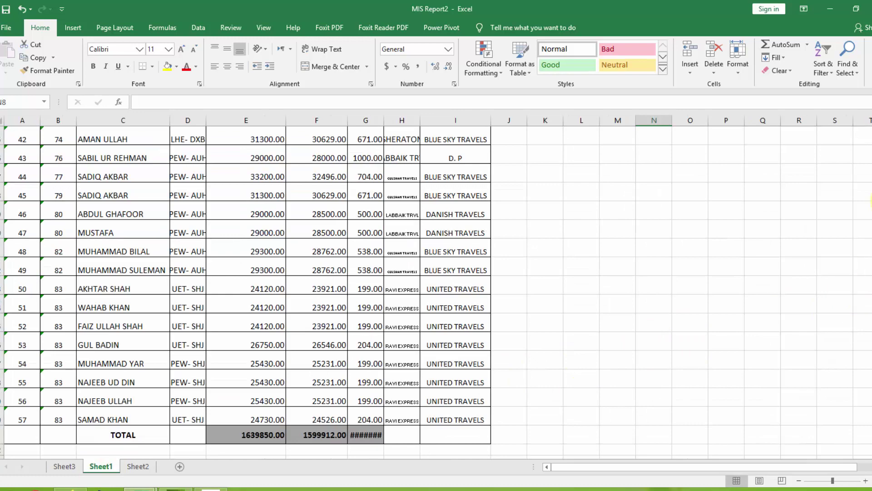
scroll(870, 168, "up", 15)
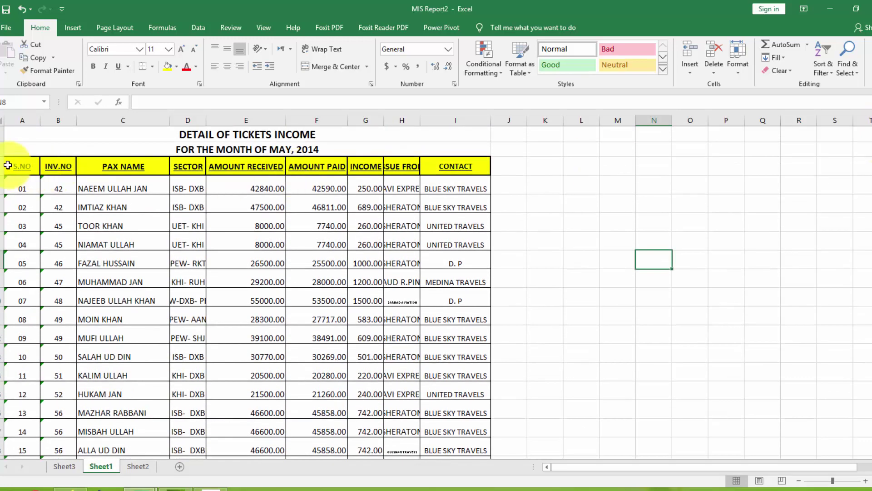
left_click_drag(8, 165, 454, 308)
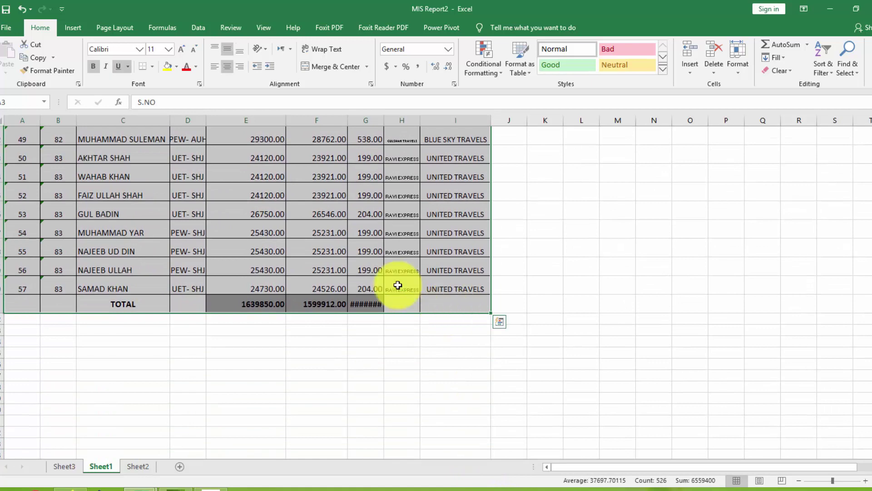
left_click(76, 30)
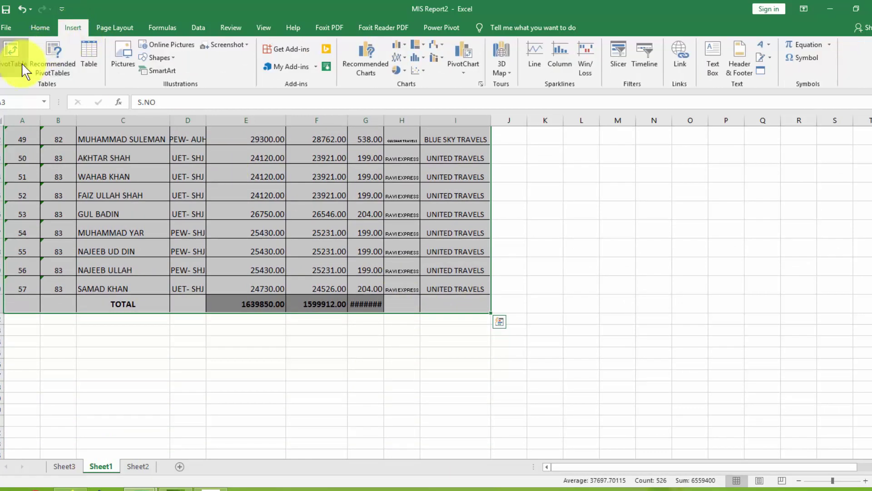
left_click(20, 66)
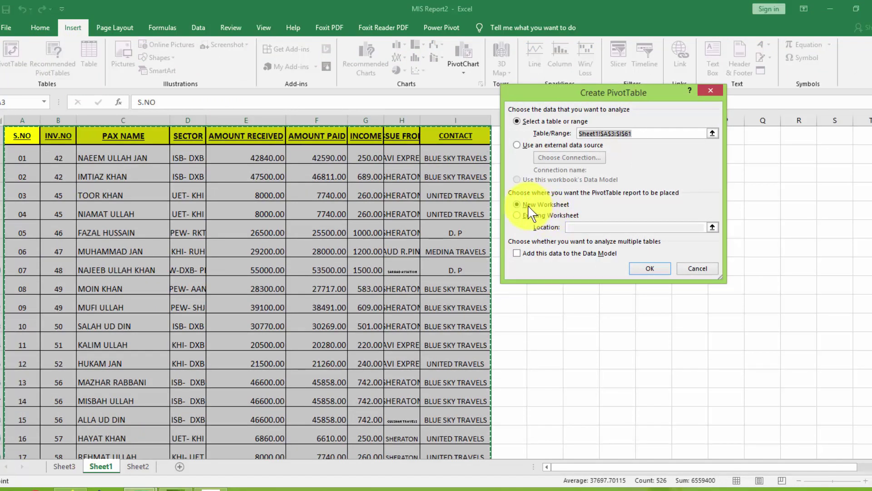
left_click(636, 267)
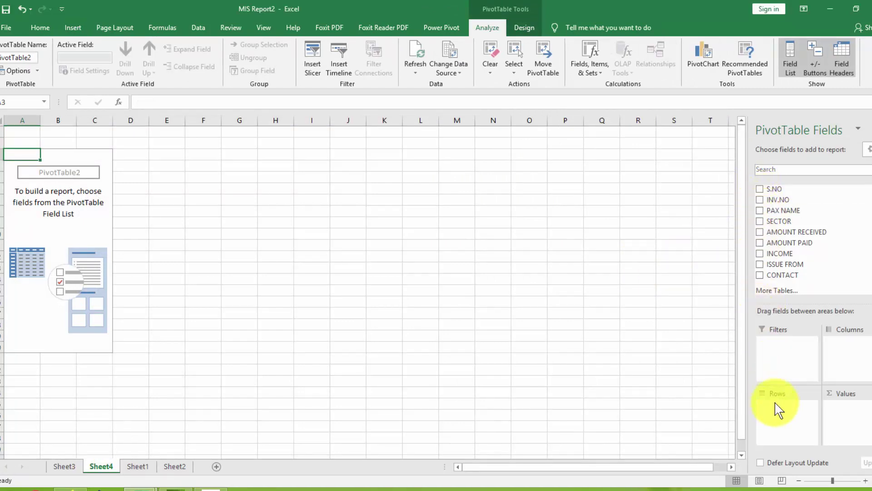
Add S.NO, INV.NO, PAX NAME, SECTOR, ISSUE FROM and CONTACT as row fields of the Sheet4 PivotTable.
left_click(760, 189)
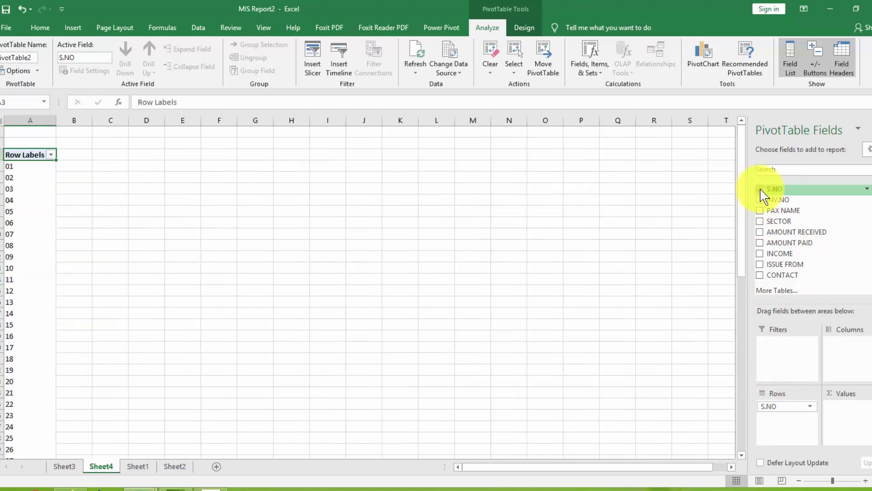
left_click(760, 200)
left_click(760, 210)
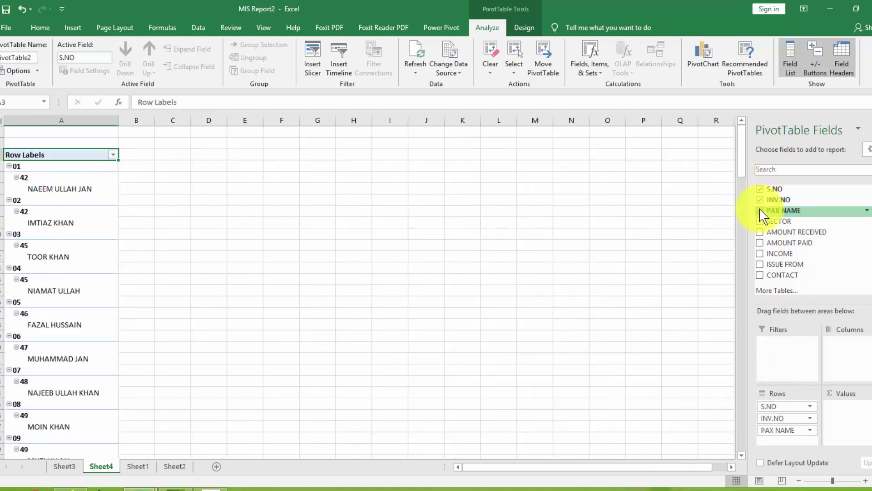
left_click(759, 221)
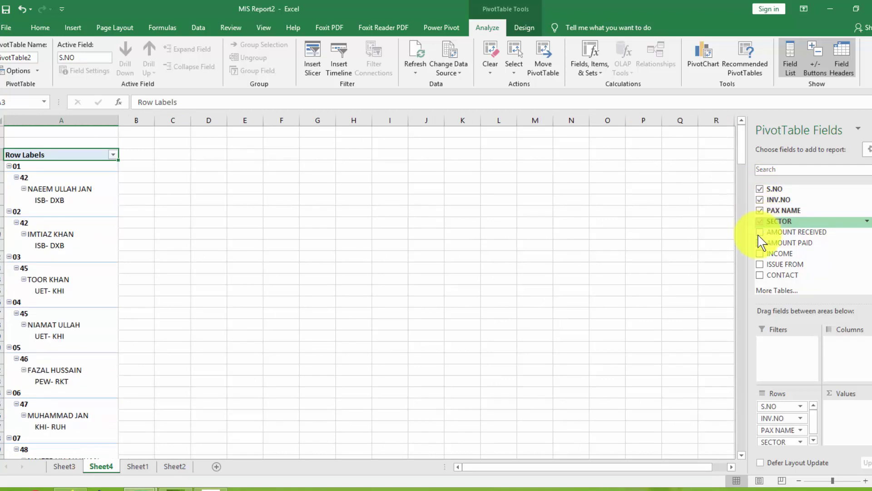
left_click(760, 264)
left_click(759, 275)
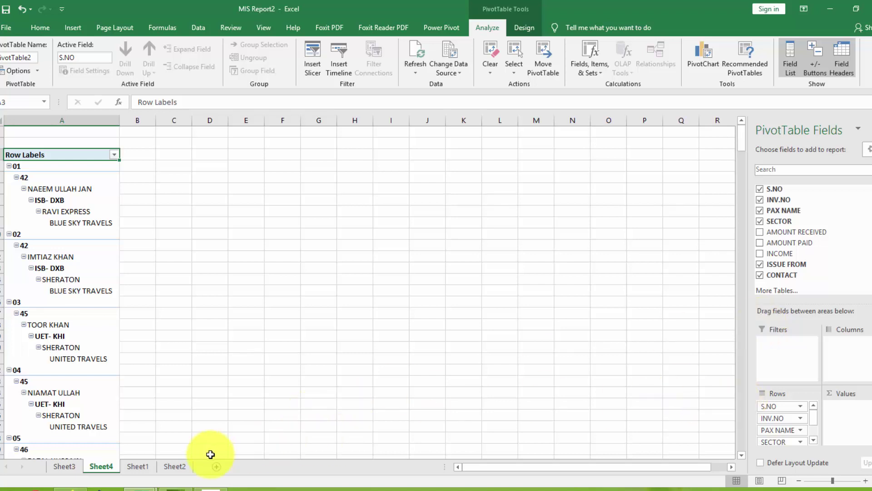
left_click(212, 487)
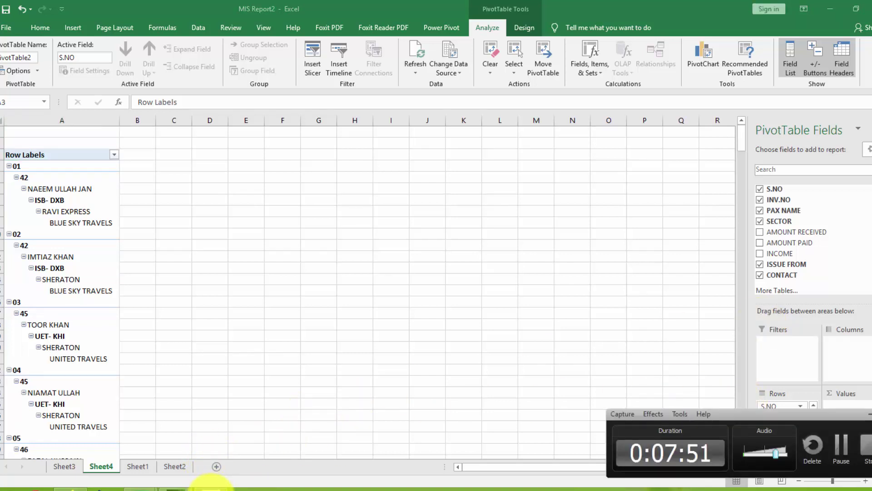
left_click(211, 487)
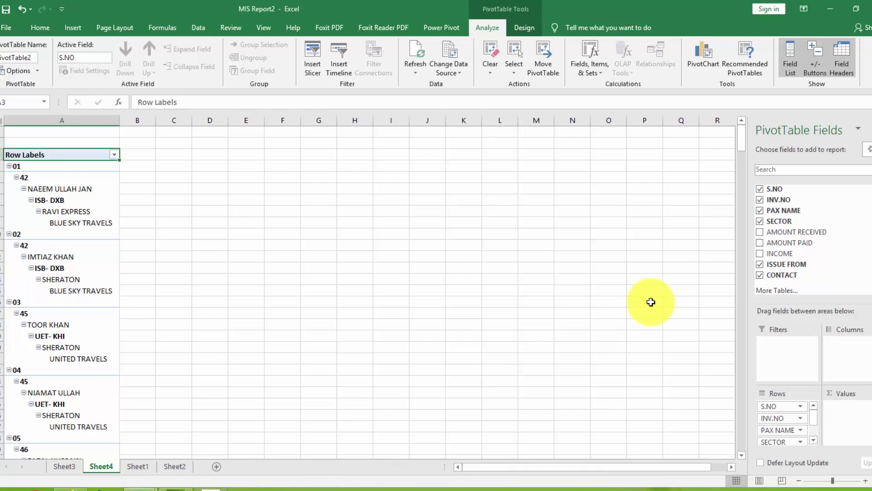
Add AMOUNT RECEIVED, AMOUNT PAID and INCOME as summed value fields of the Sheet4 PivotTable.
left_click(760, 232)
left_click(761, 243)
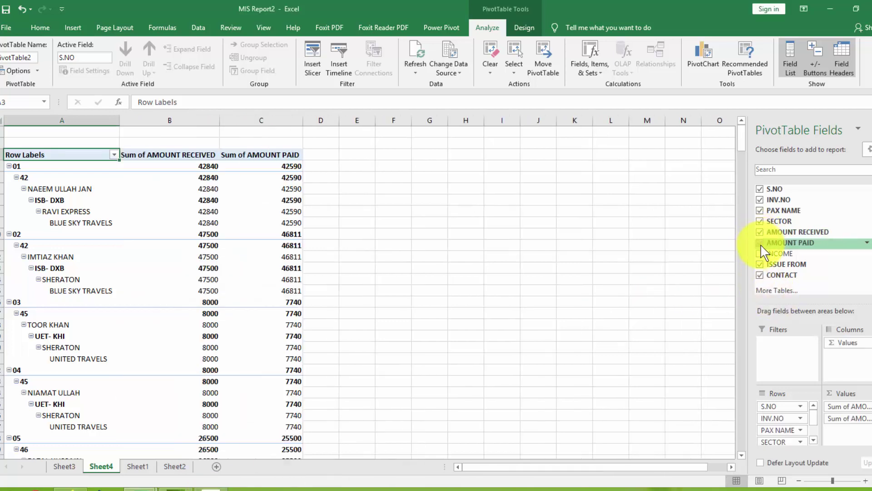
left_click(761, 254)
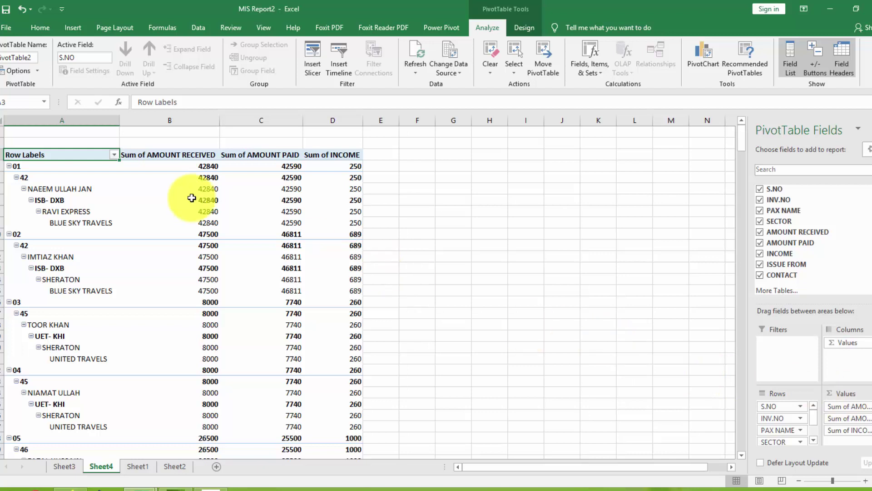
Filter the Sheet4 PivotTable to S.NO 01 through 06 and collapse its S.NO groups.
left_click(114, 155)
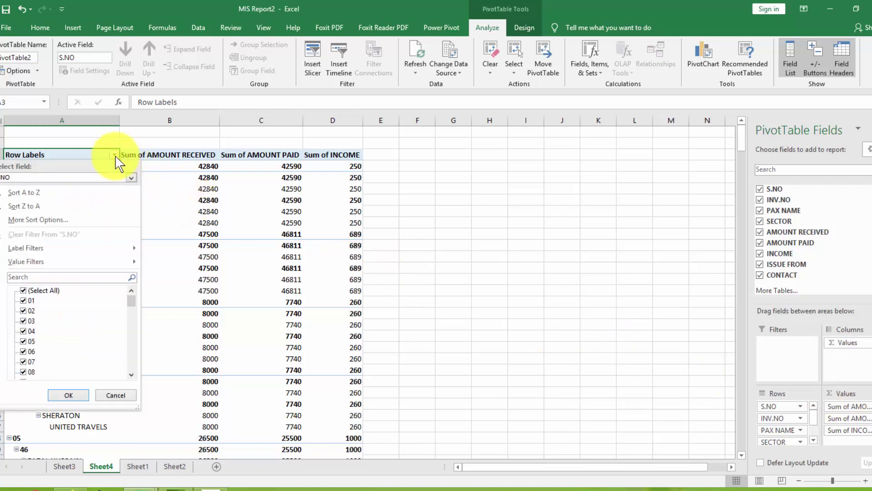
left_click(23, 291)
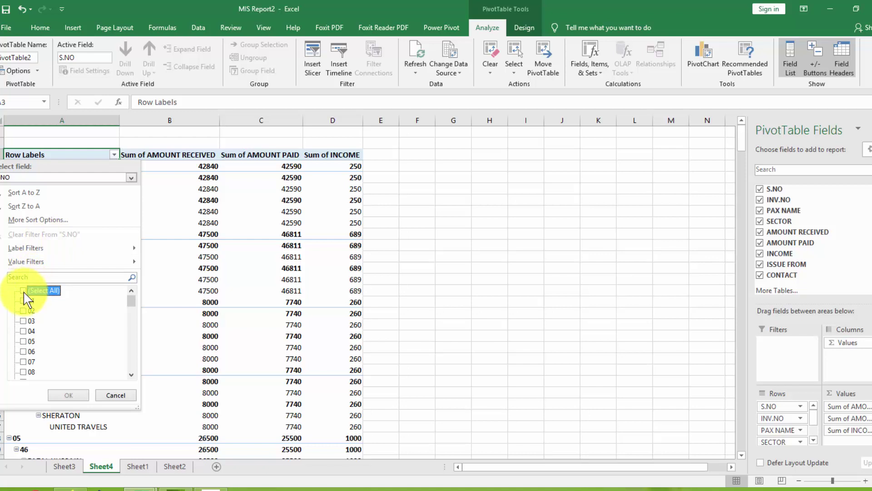
left_click(23, 320)
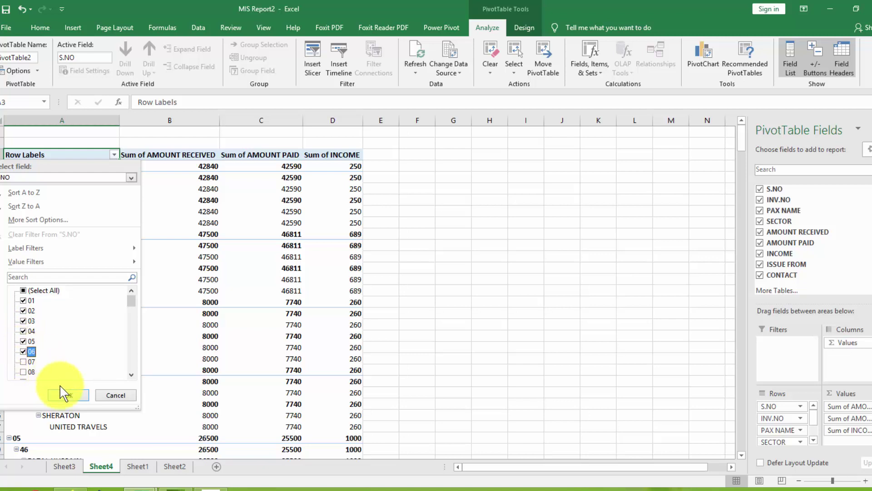
left_click(68, 395)
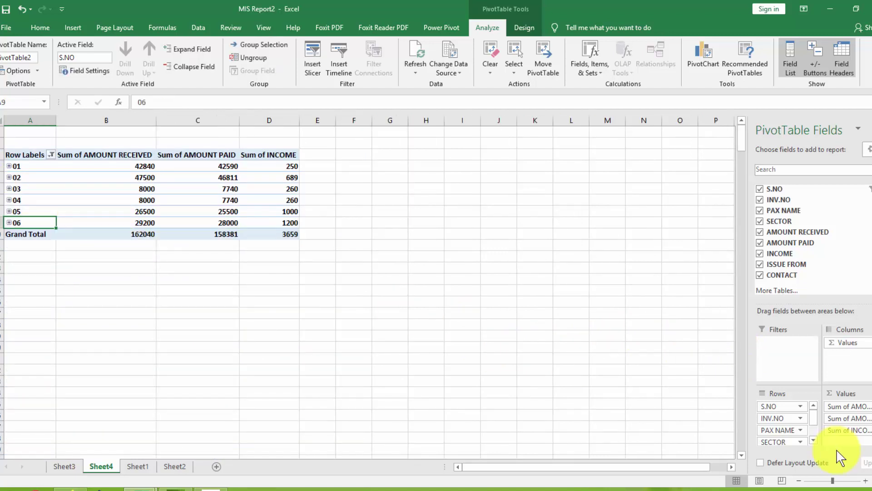
Insert a 3-D Stacked Column PivotChart based on the whole Sheet4 PivotTable.
left_click(866, 480)
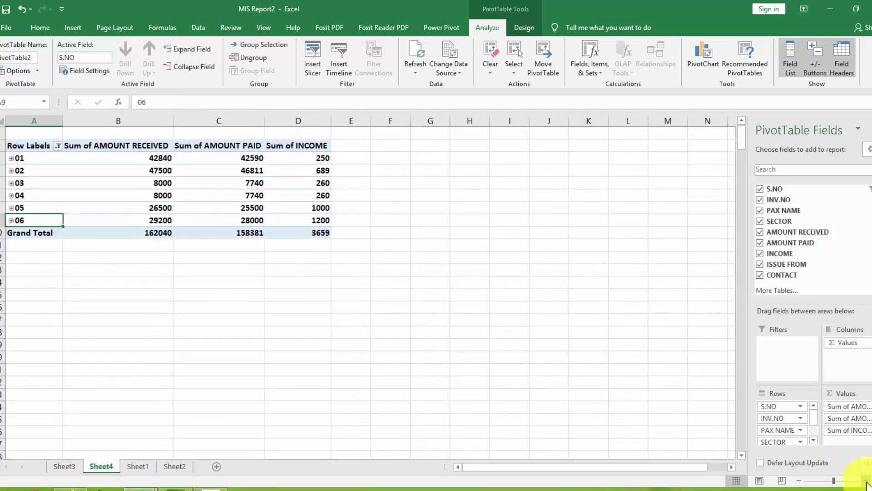
left_click_drag(13, 144, 269, 231)
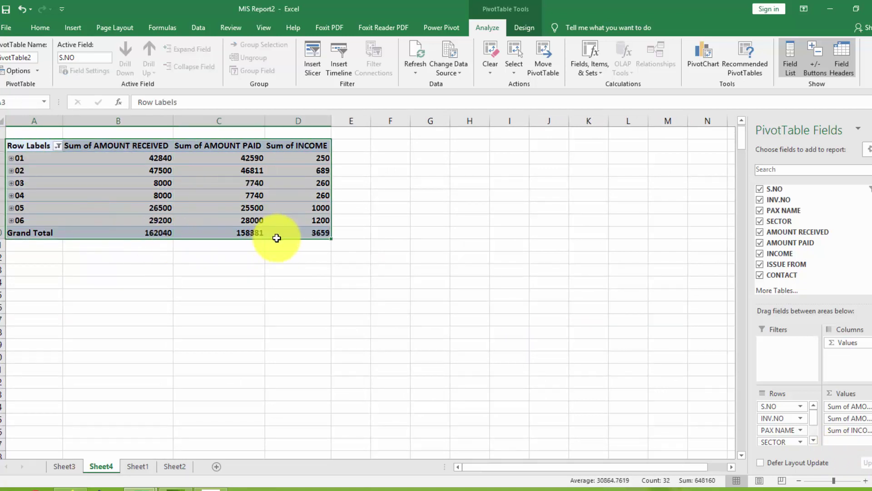
left_click(74, 27)
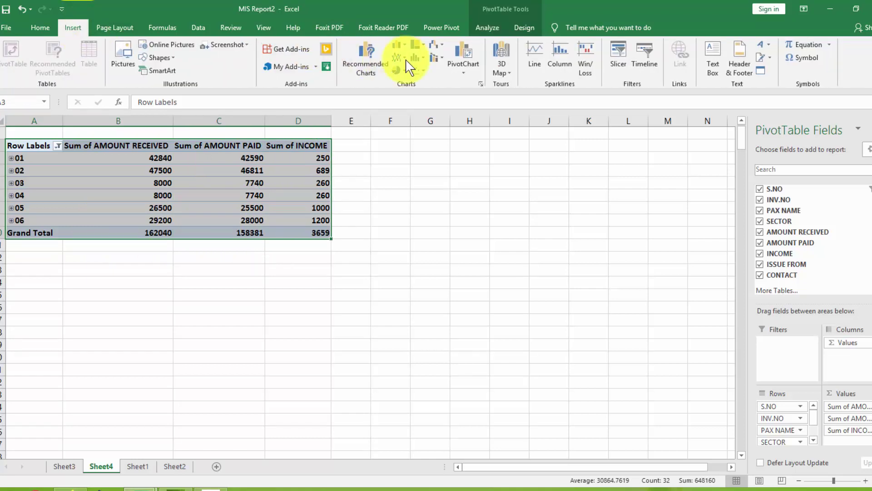
left_click(459, 66)
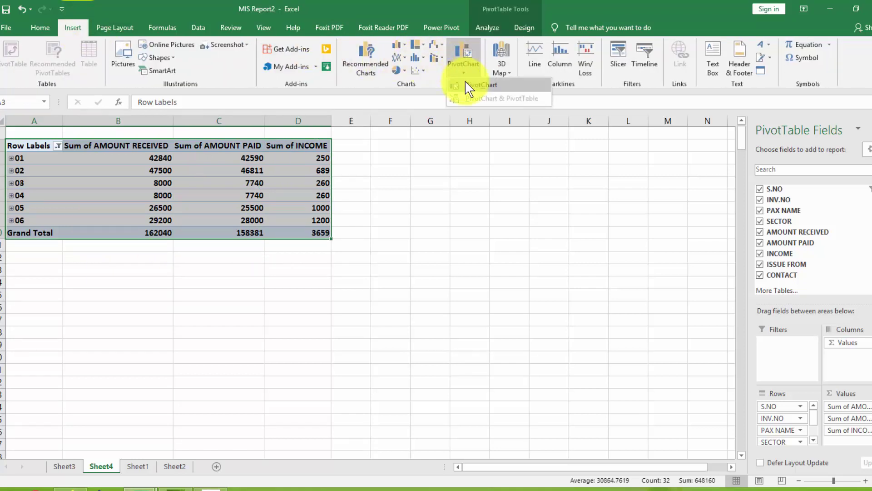
left_click(465, 81)
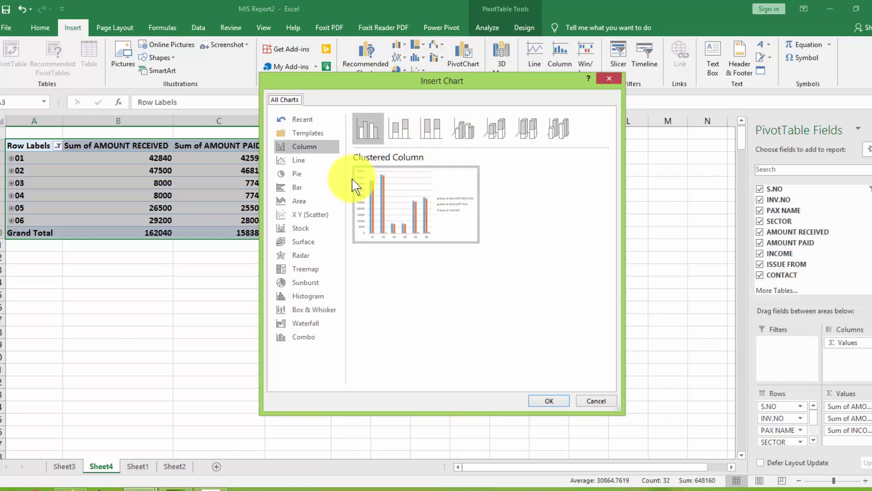
left_click(431, 139)
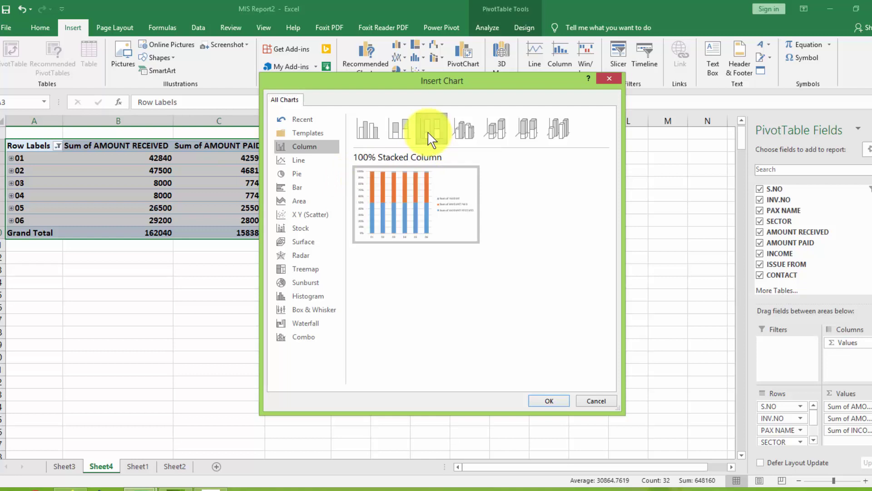
left_click(461, 137)
left_click(494, 131)
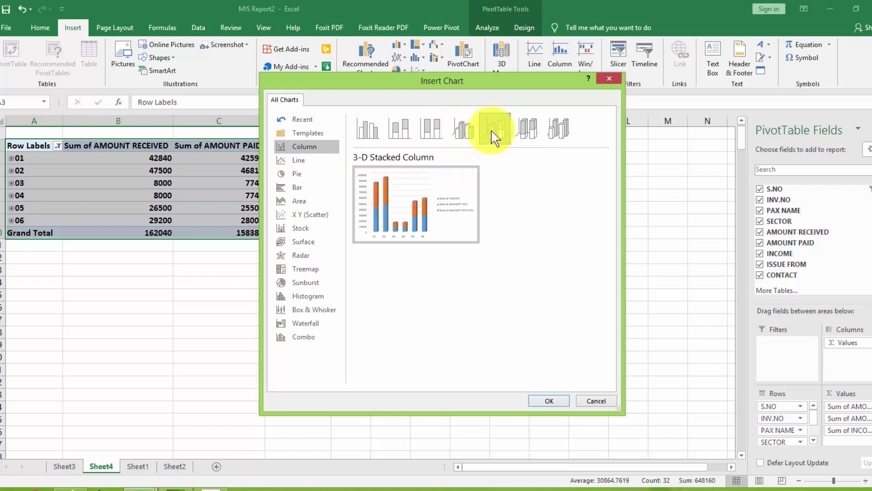
mouse_move(434, 232)
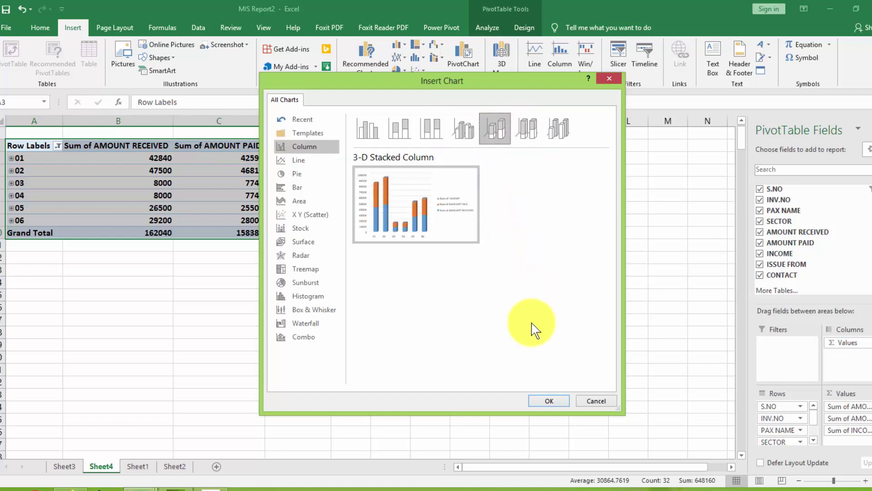
left_click(546, 401)
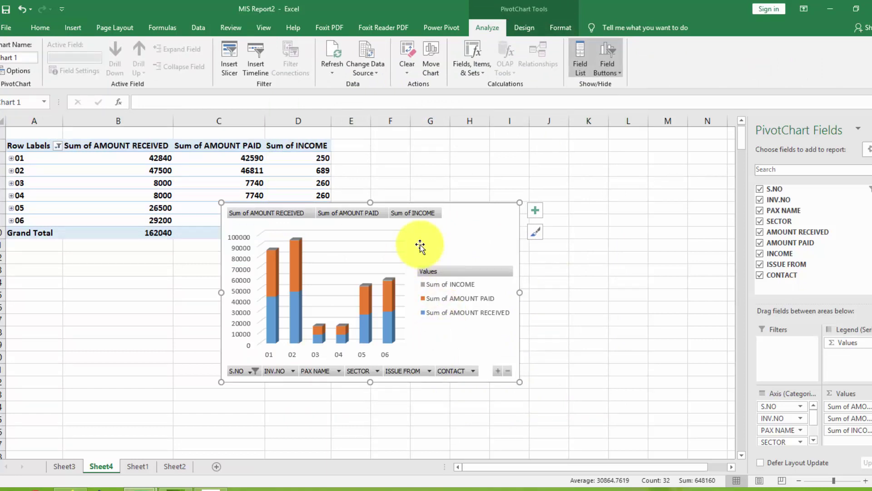
Place the column PivotChart directly below the Sheet4 PivotTable and widen it to span columns A through D.
left_click_drag(419, 246, 205, 279)
left_click_drag(302, 415, 330, 418)
left_click(491, 391)
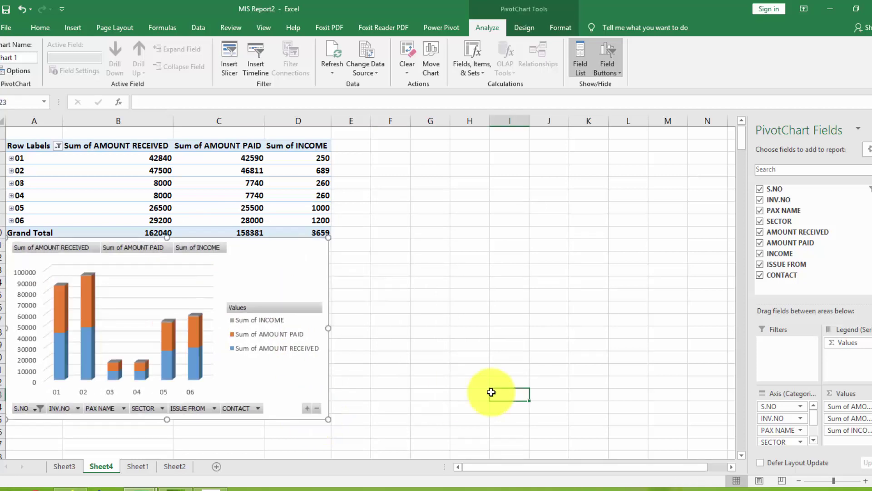
Create a third PivotTable on a new worksheet from the ticket income data in Sheet1, range A3:I61.
left_click(76, 468)
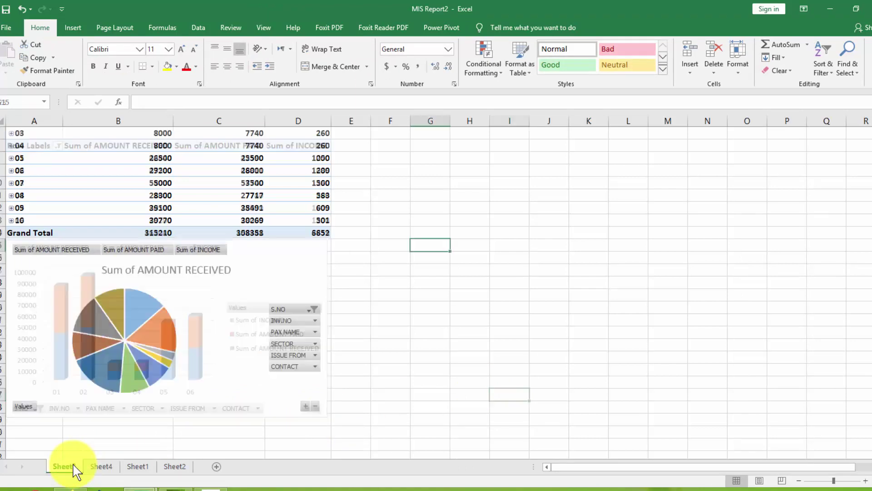
left_click(101, 467)
left_click(132, 468)
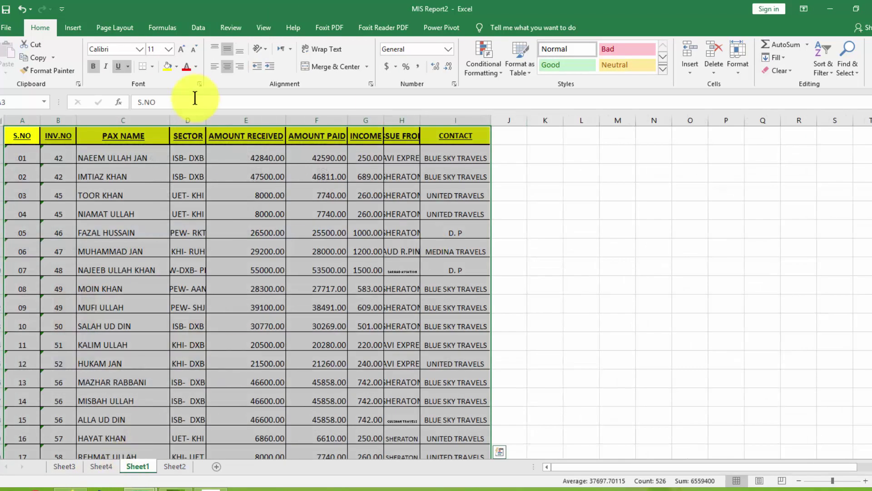
left_click(72, 28)
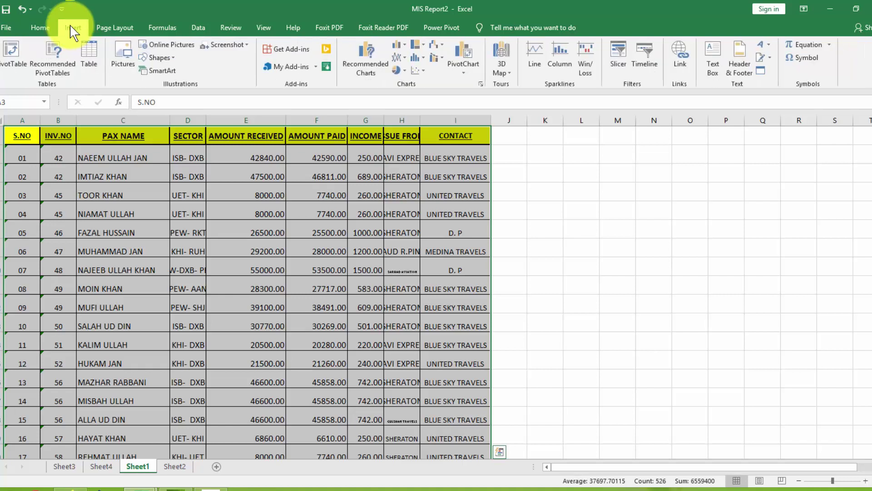
left_click(14, 59)
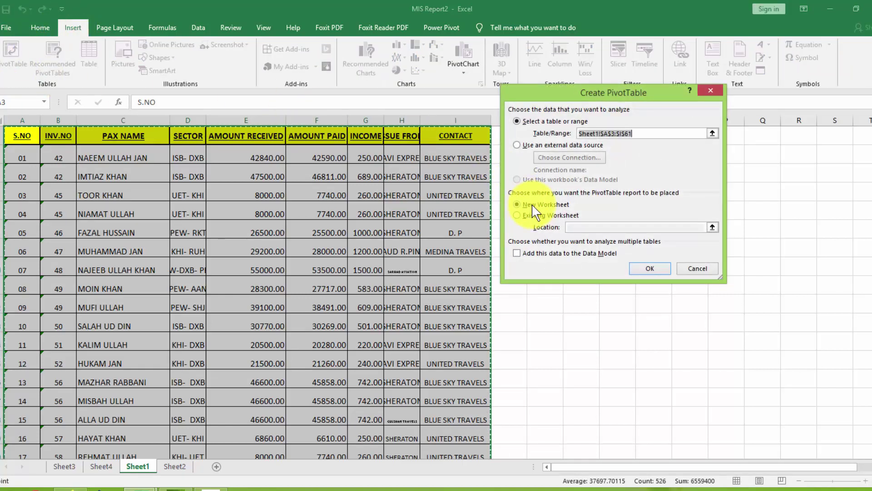
left_click(650, 269)
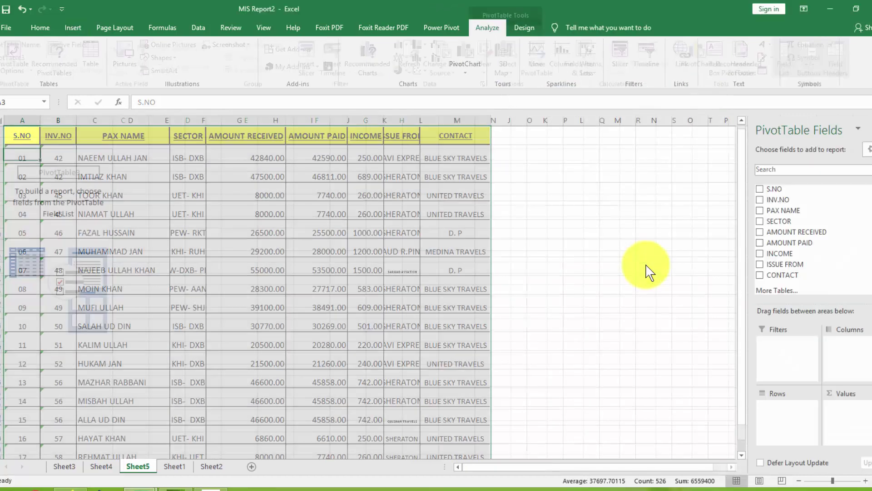
Add S.NO, INV.NO, PAX NAME, SECTOR, ISSUE FROM and CONTACT as row fields of the Sheet5 PivotTable.
left_click(764, 190)
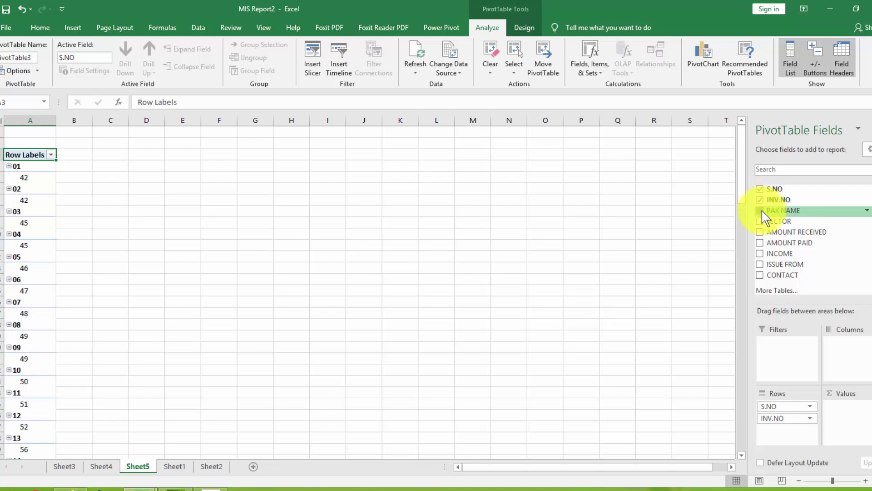
left_click(762, 211)
left_click(760, 221)
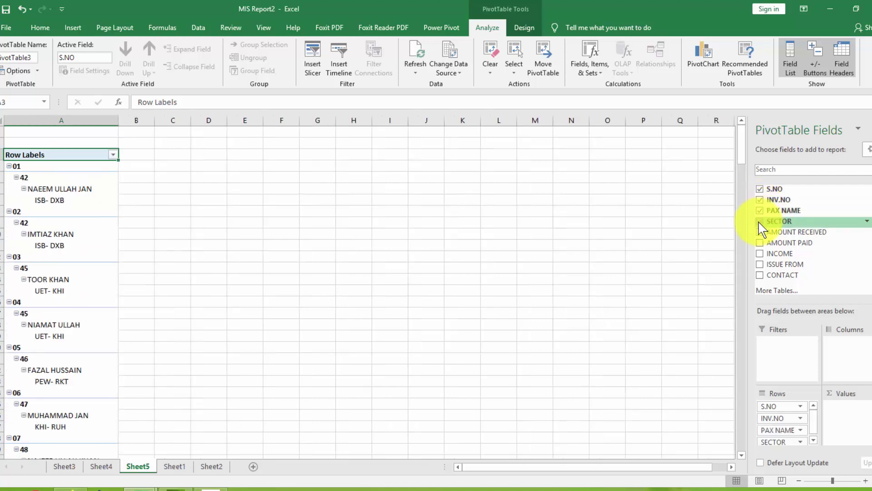
left_click(758, 264)
left_click(759, 276)
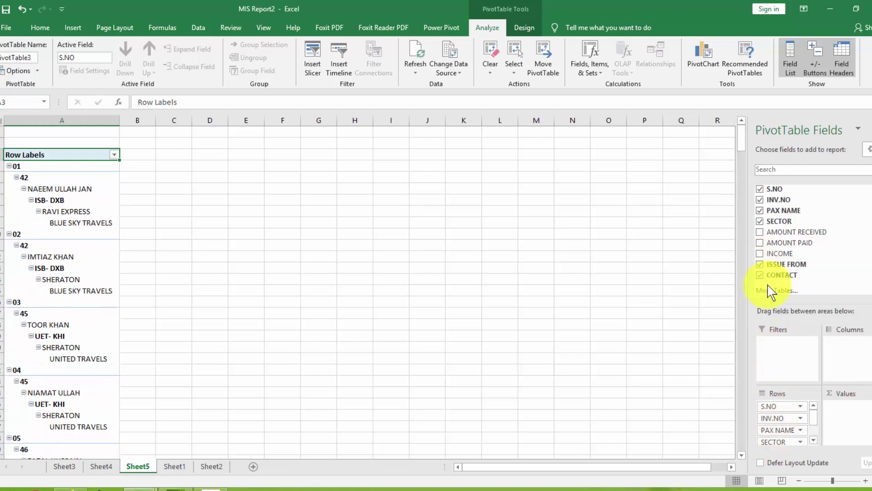
Add AMOUNT RECEIVED, AMOUNT PAID and INCOME as summed value fields of the Sheet5 PivotTable.
left_click(760, 232)
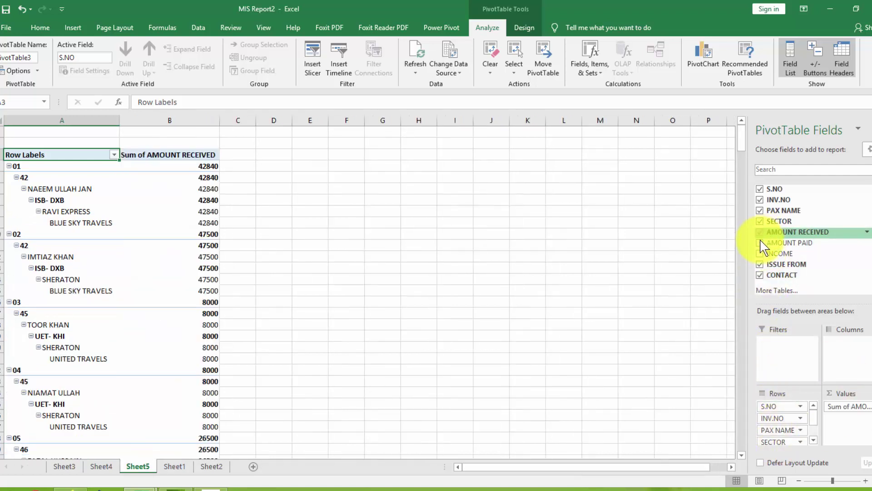
left_click(760, 242)
left_click(760, 254)
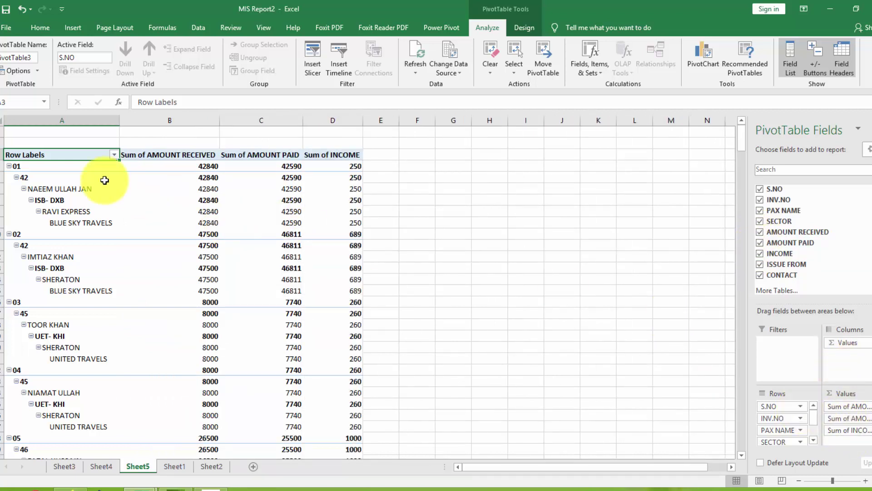
Filter the Sheet5 PivotTable to S.NO 01 through 06 and collapse its S.NO groups.
left_click(114, 155)
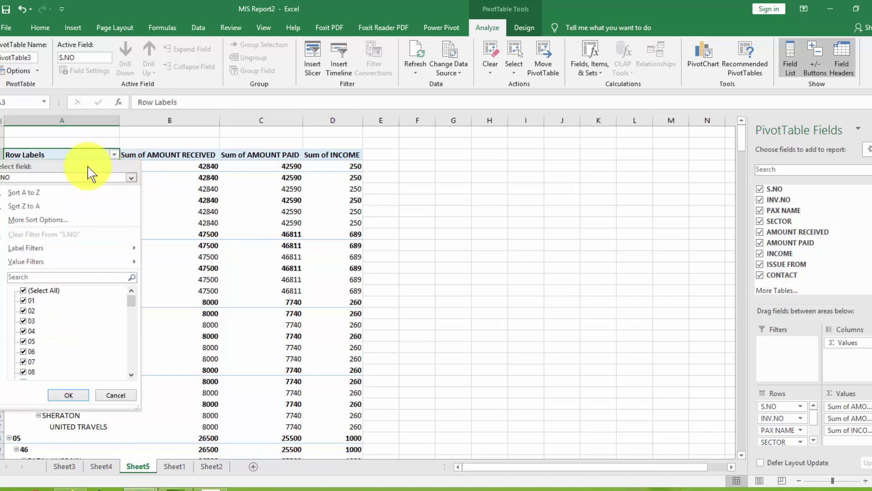
left_click(23, 301)
left_click(23, 320)
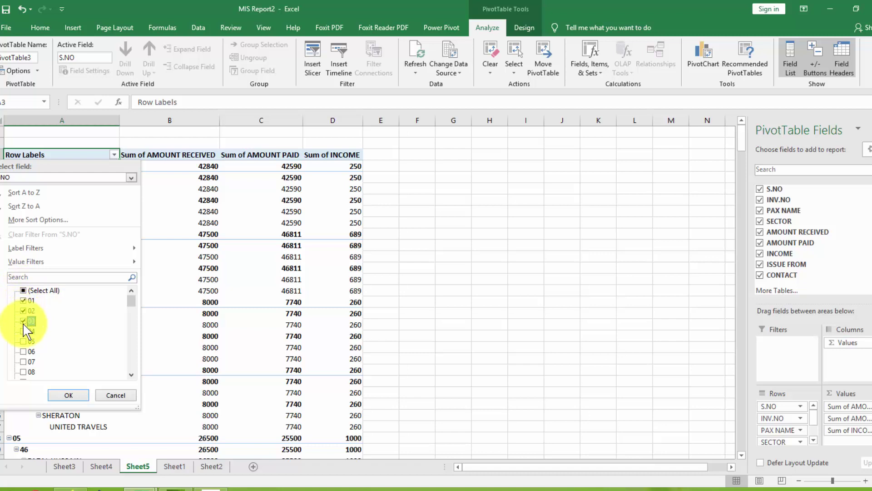
left_click(23, 331)
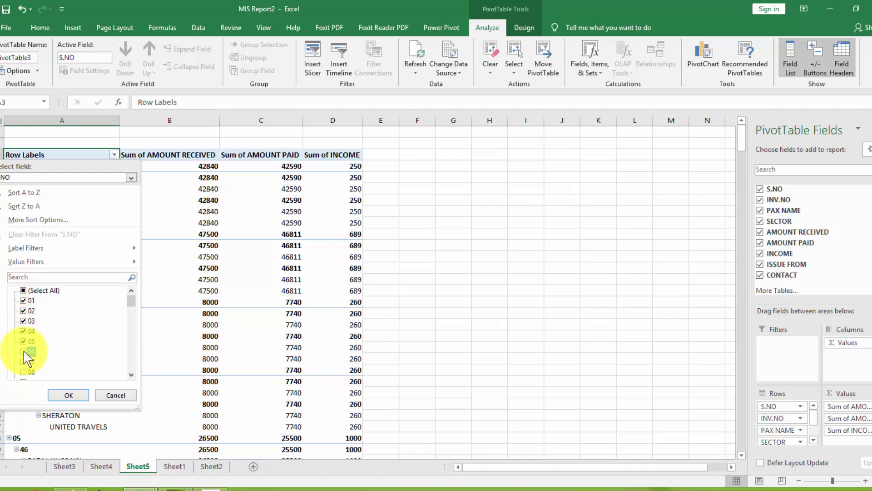
left_click(86, 393)
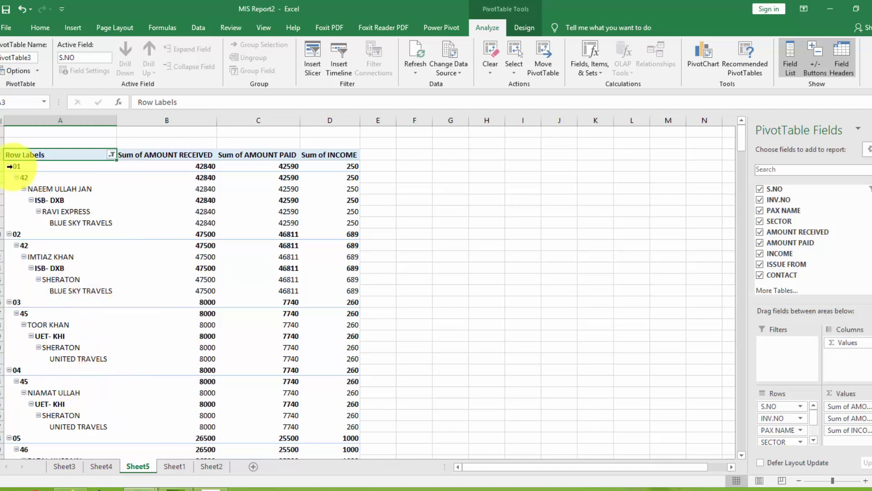
left_click(9, 167)
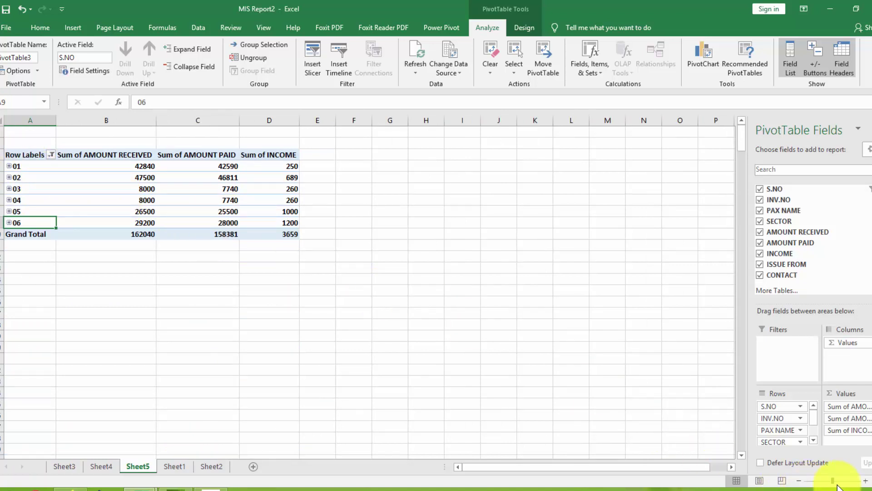
Insert a 3-D Line PivotChart based on the Sheet5 PivotTable after comparing the line chart subtypes.
left_click(865, 481)
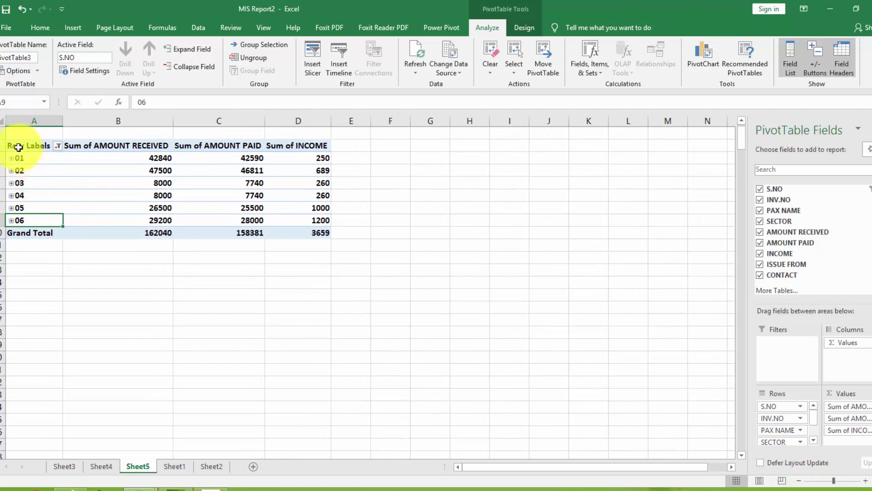
left_click_drag(18, 145, 272, 238)
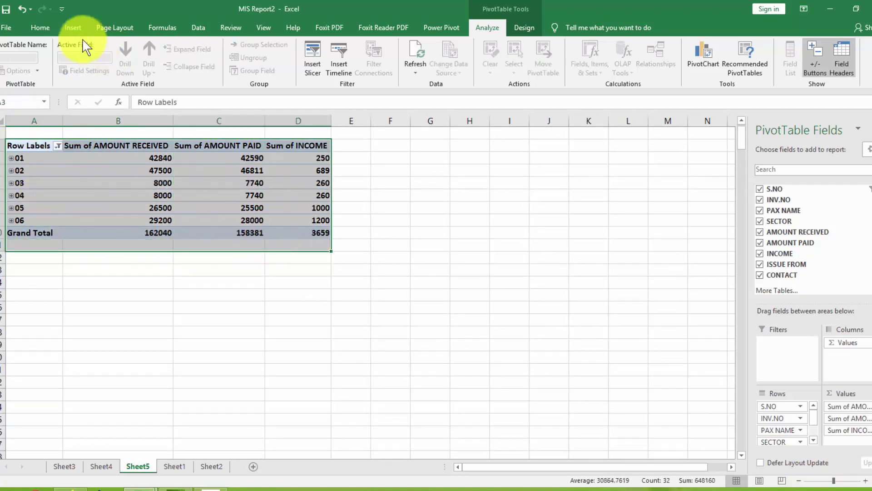
left_click(73, 28)
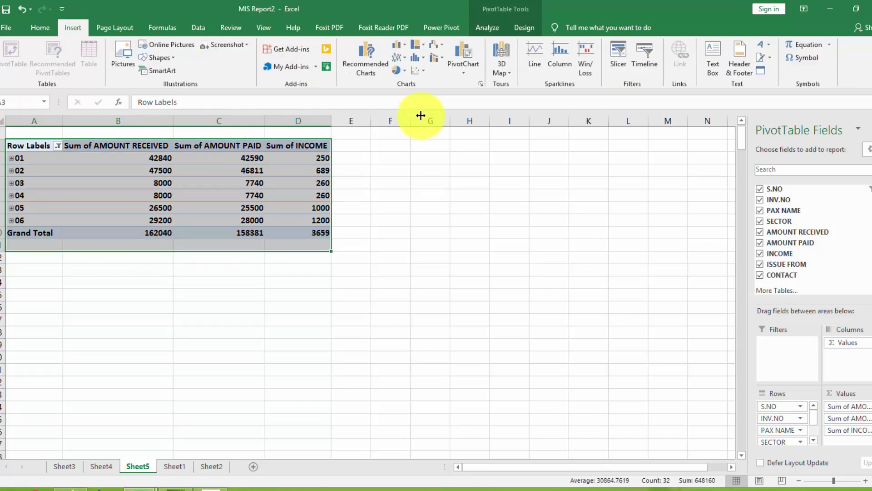
left_click(463, 68)
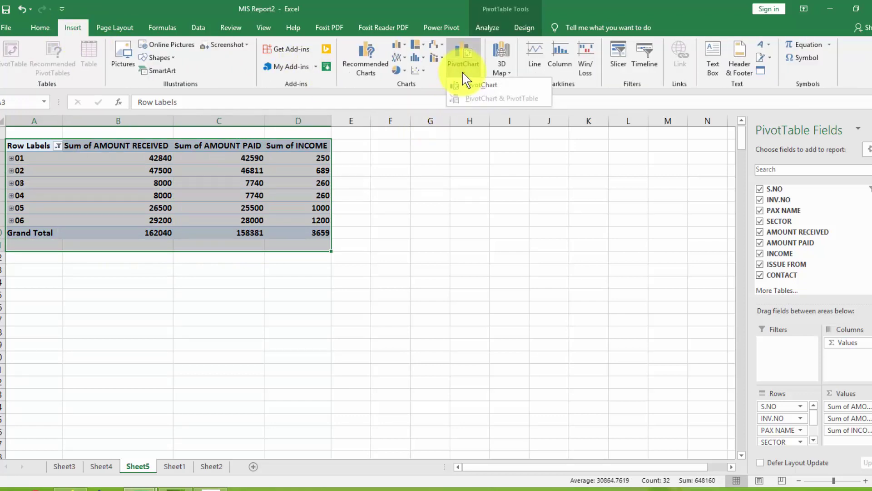
left_click(472, 86)
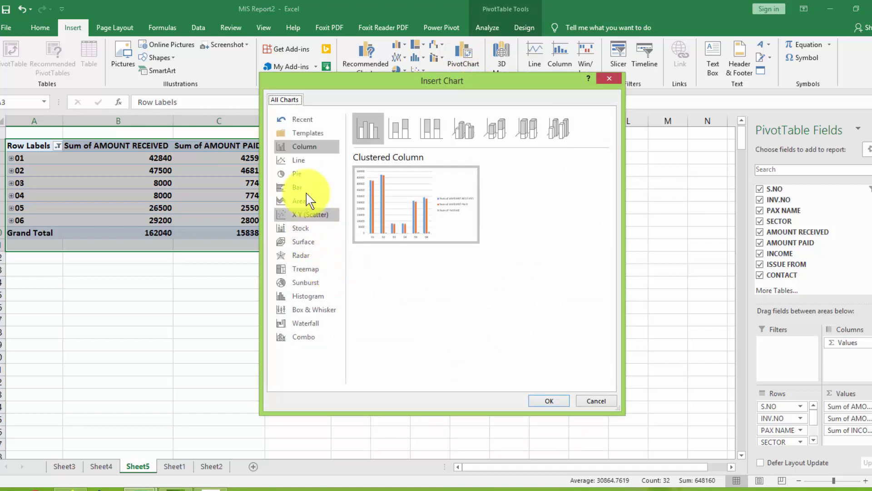
left_click(306, 160)
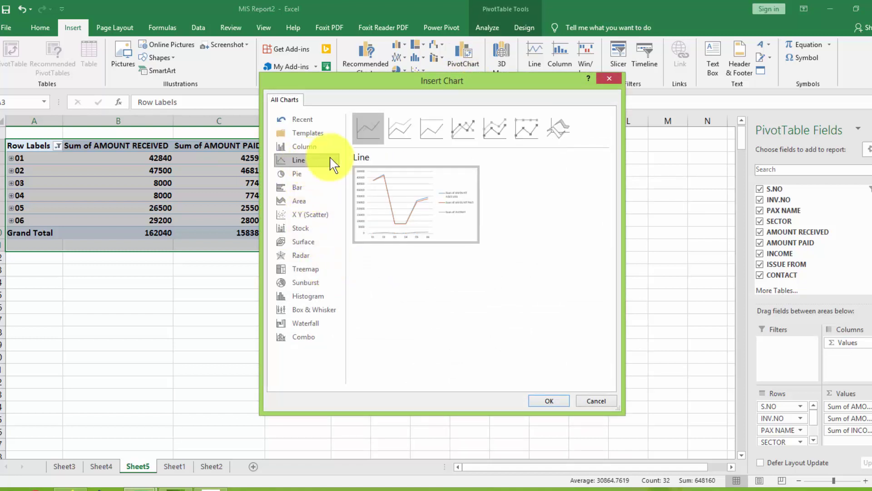
left_click(467, 141)
left_click(520, 132)
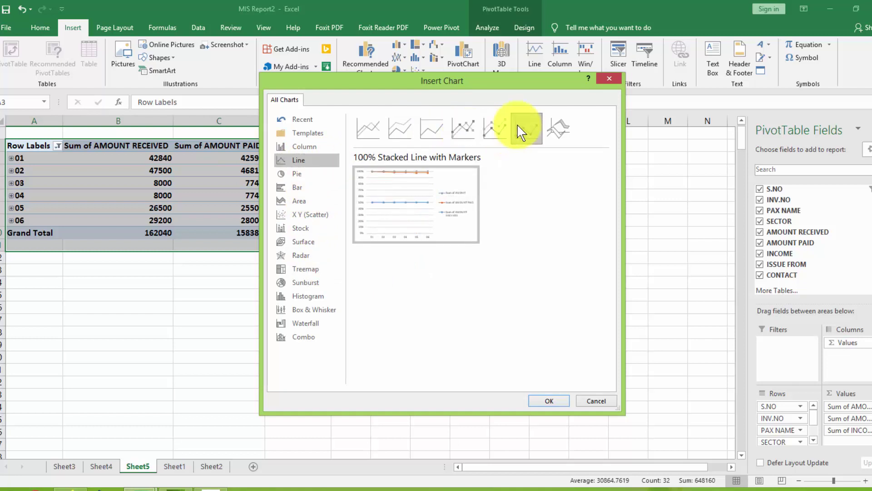
left_click(496, 130)
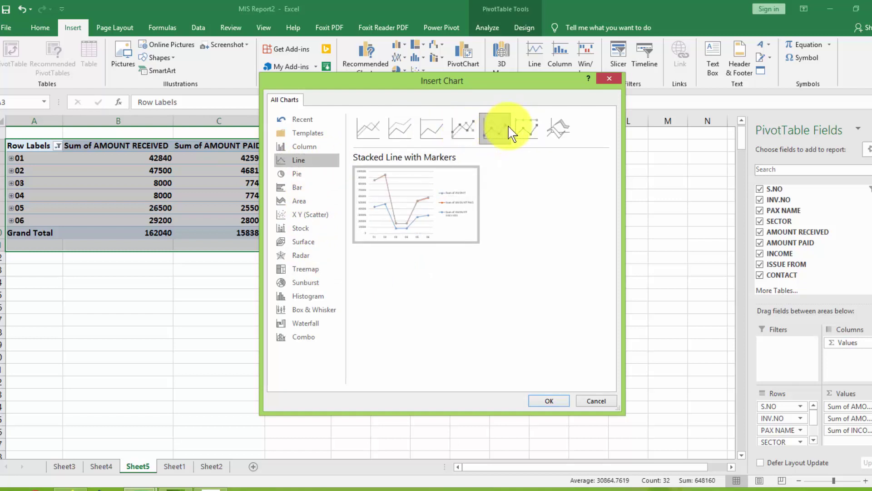
left_click(552, 135)
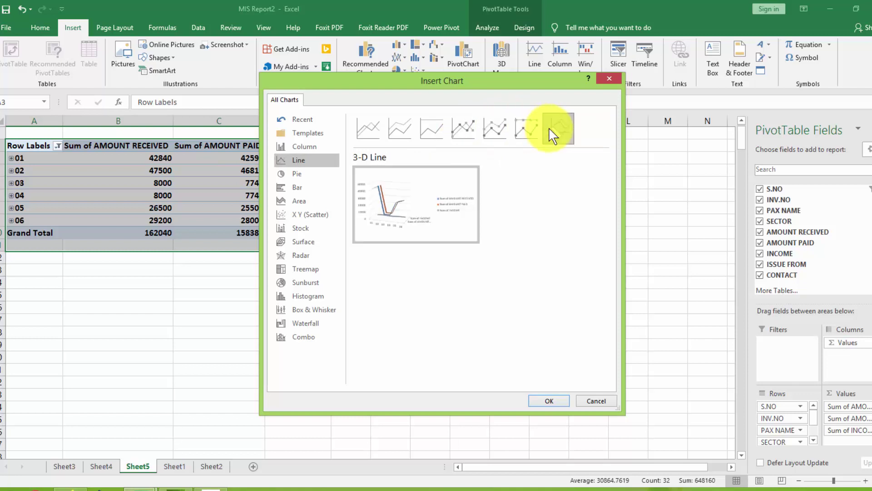
left_click(521, 133)
left_click(551, 138)
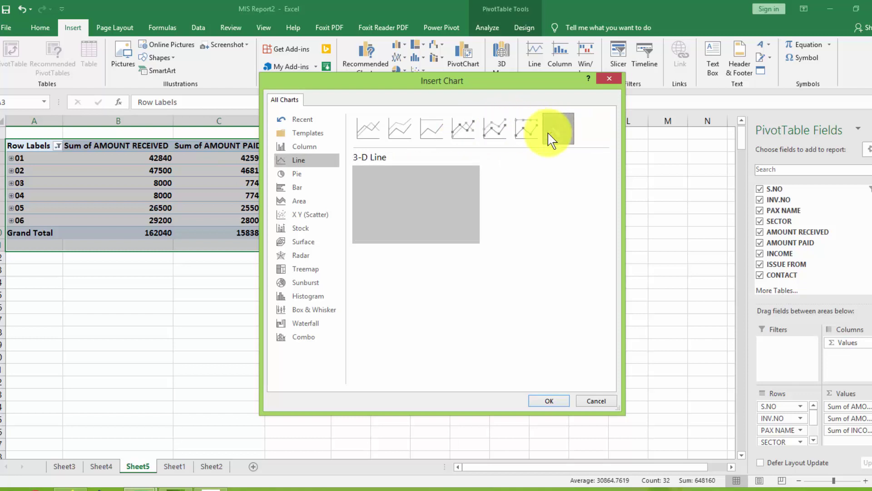
left_click(520, 131)
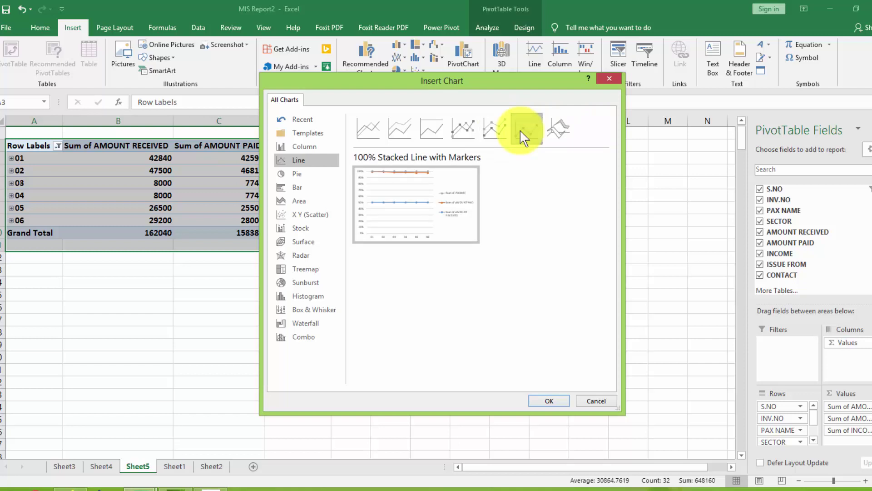
left_click(502, 133)
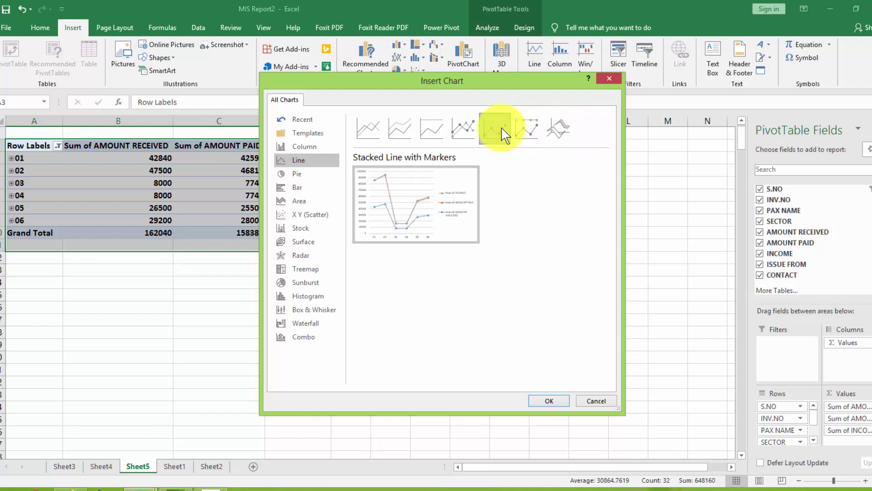
left_click(477, 134)
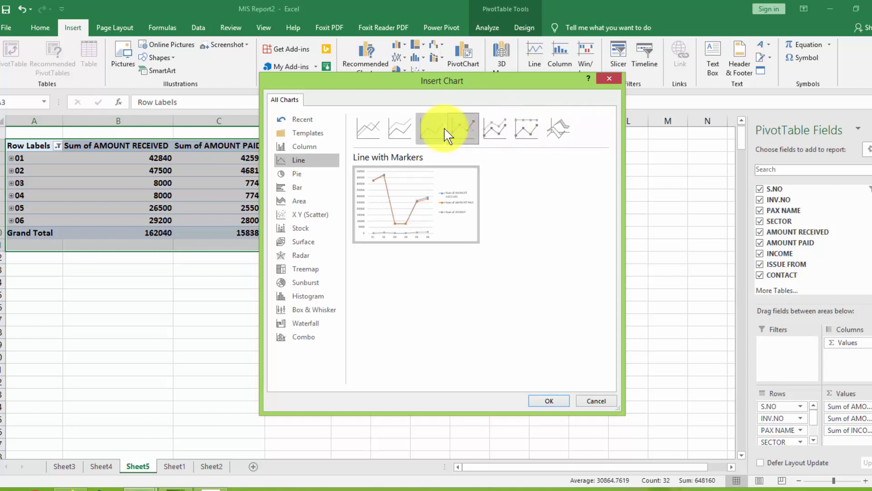
left_click(514, 133)
left_click(555, 136)
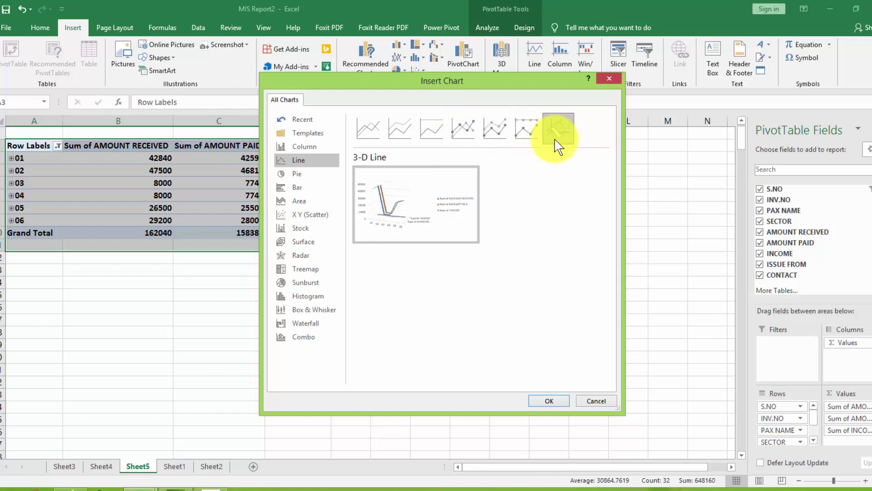
left_click(548, 401)
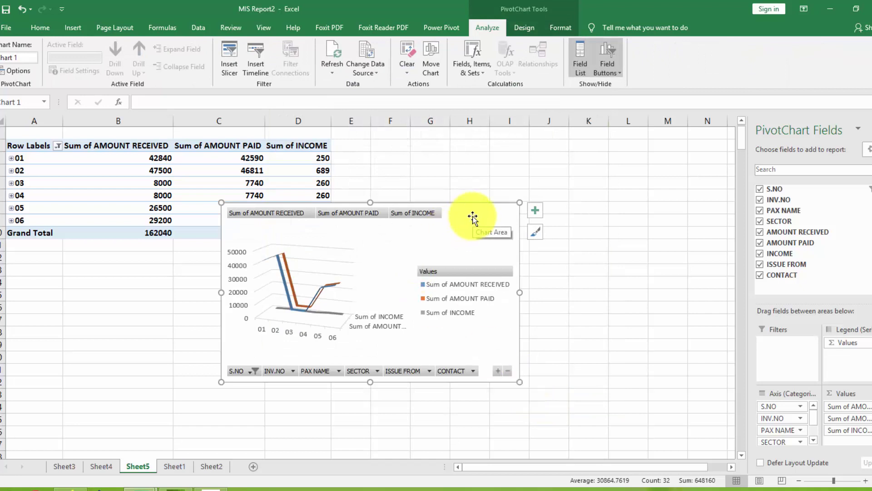
Place the line chart directly below the Sheet5 PivotTable and widen it to span columns A to D.
mouse_move(473, 218)
left_mouse_down()
mouse_move(370, 255)
mouse_move(282, 259)
mouse_move(250, 247)
left_mouse_up()
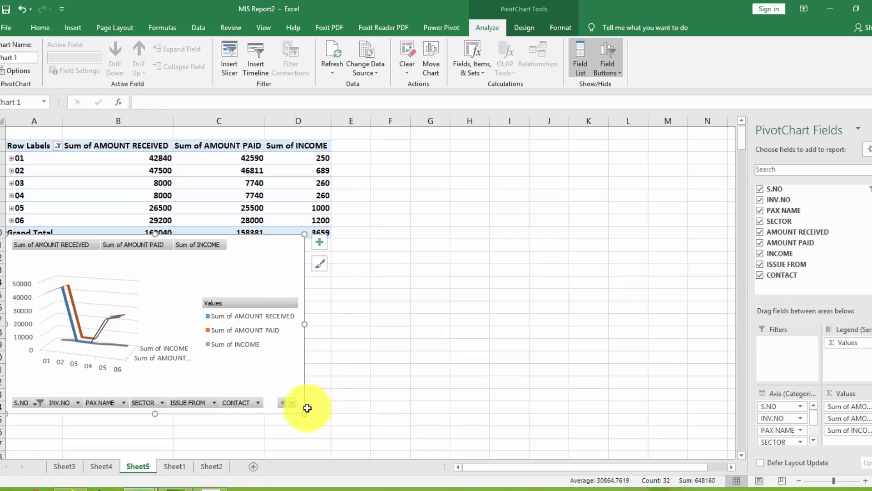
left_click_drag(304, 413, 332, 414)
left_click(469, 402)
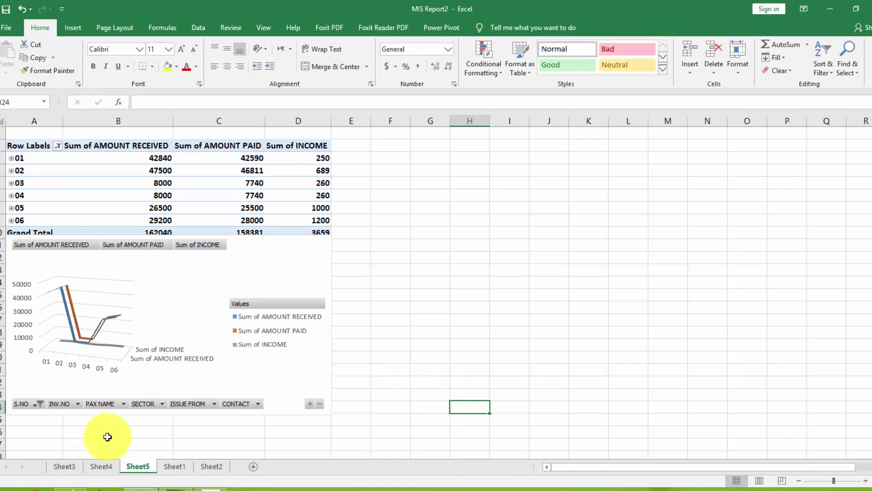
Review the PivotTables and charts on Sheet3, Sheet4 and Sheet5 and the source data on Sheet1.
left_click(101, 466)
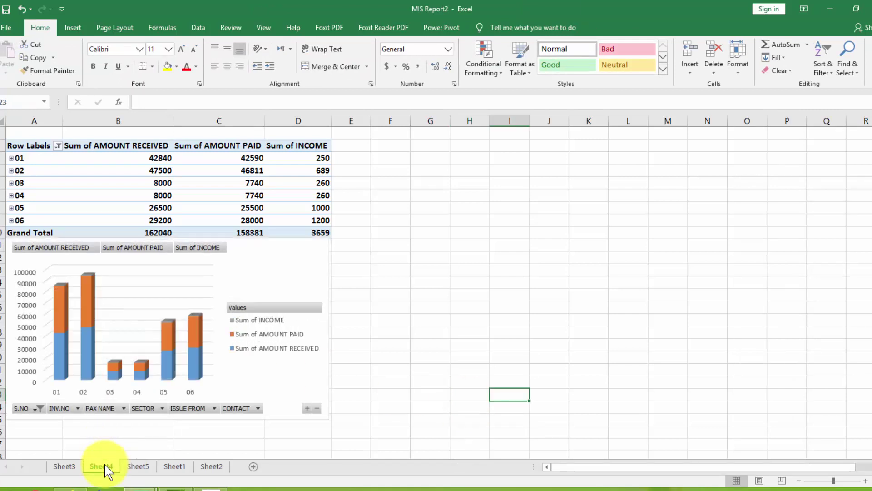
left_click(139, 466)
left_click(175, 466)
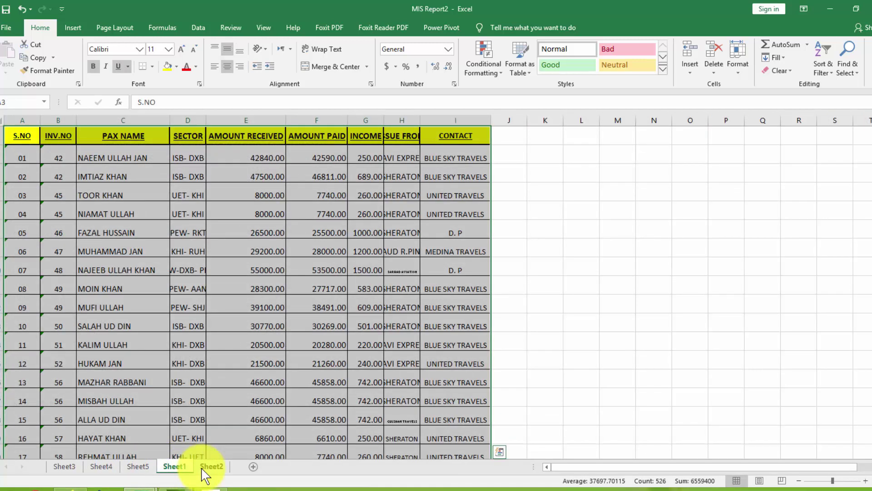
left_click(207, 468)
left_click(184, 468)
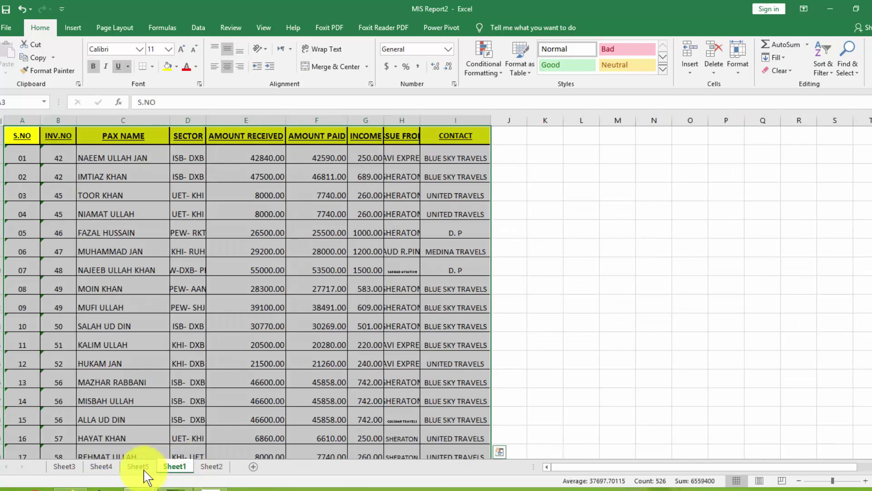
left_click(143, 469)
left_click(101, 468)
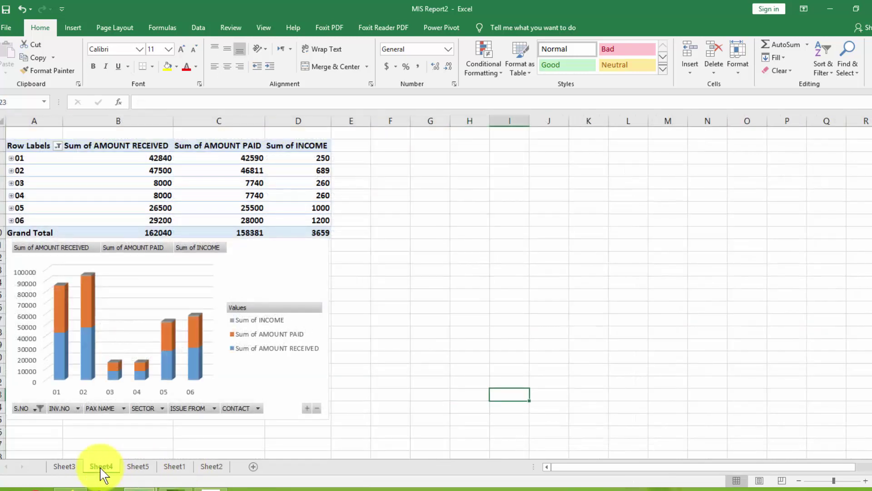
left_click(64, 467)
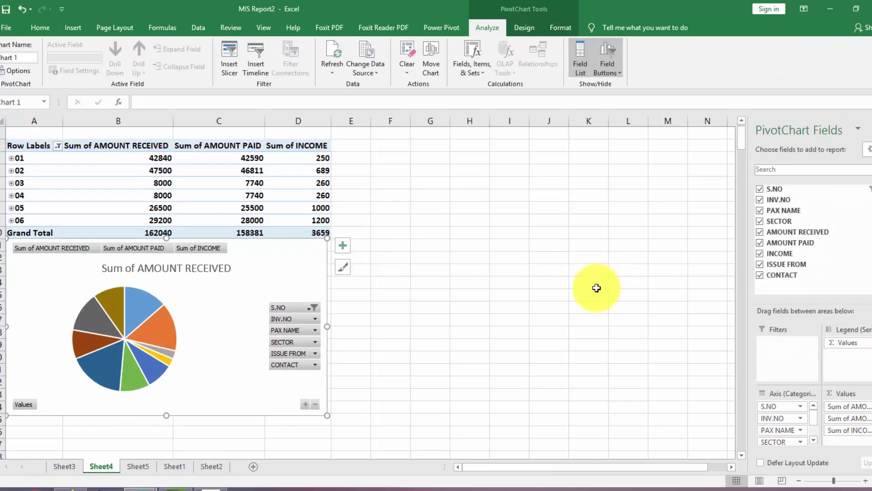
left_click(65, 468)
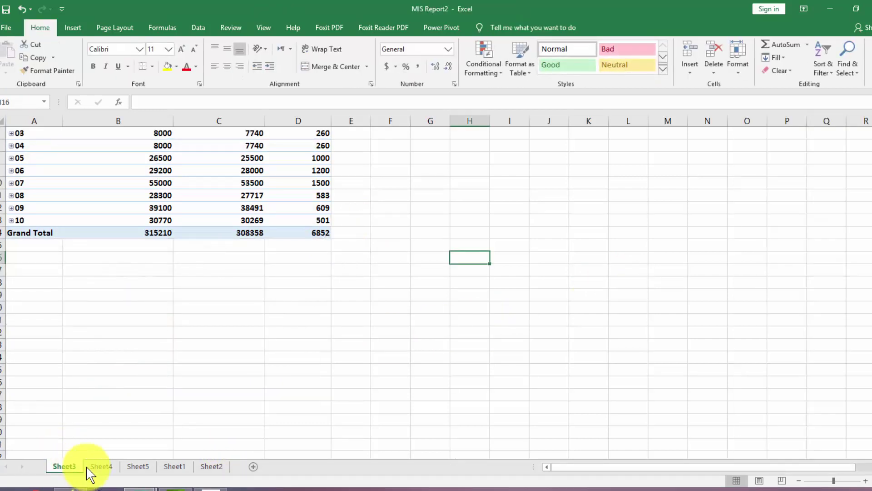
left_click(87, 468)
left_click(64, 468)
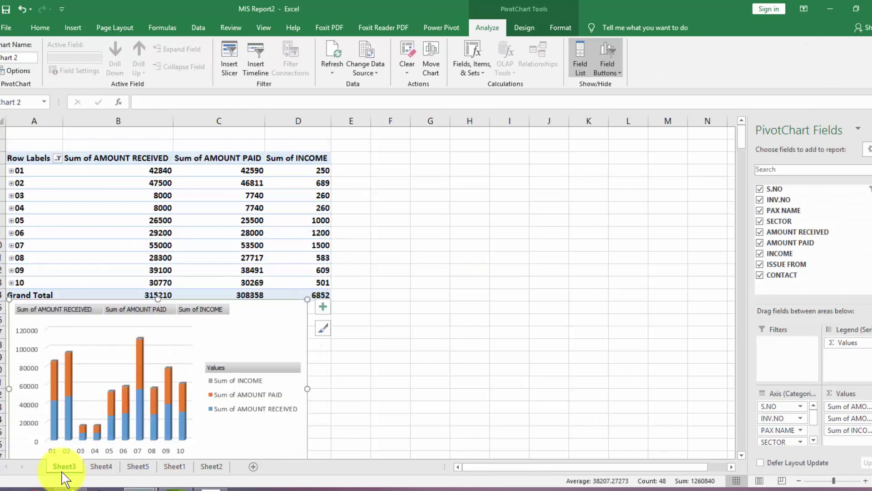
left_click(136, 468)
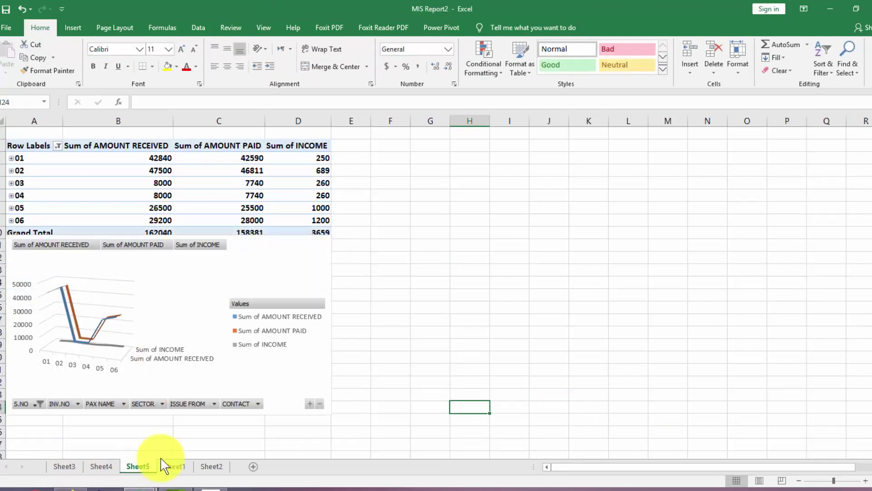
Move the Sheet4 pie chart to Sheet3 as an embedded object and place it directly above the column chart.
left_click(107, 468)
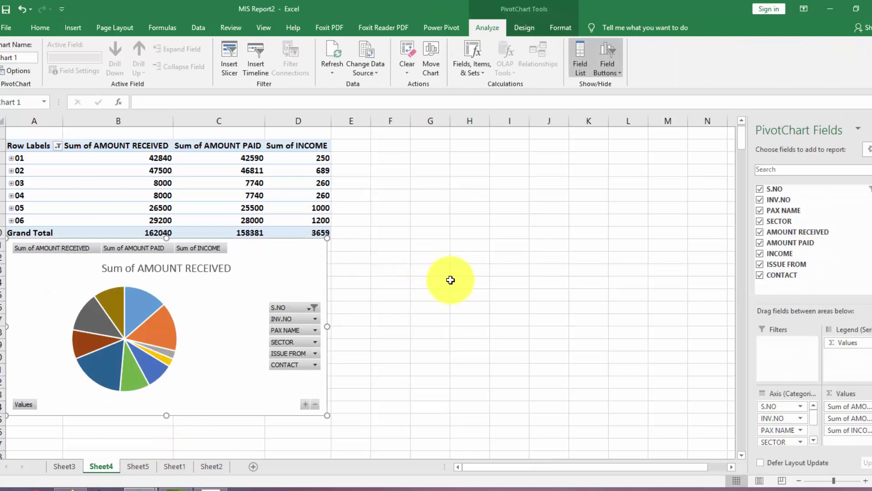
left_click(451, 280)
left_click(247, 309)
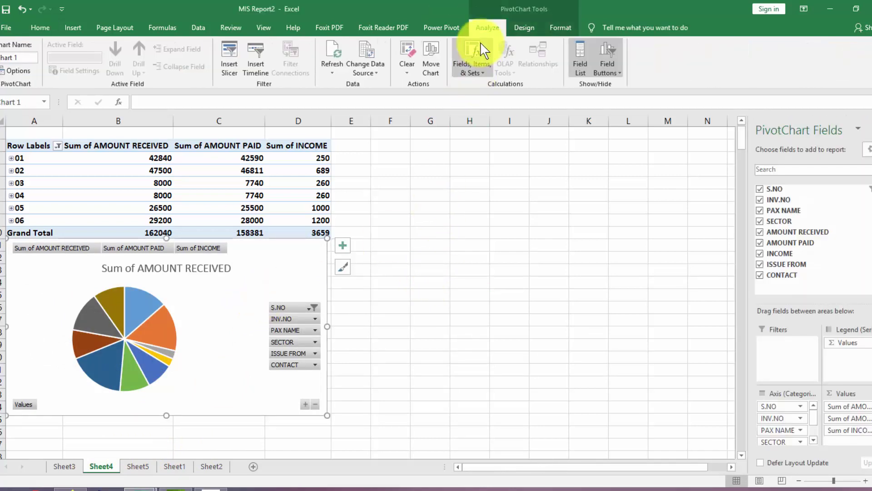
left_click(433, 70)
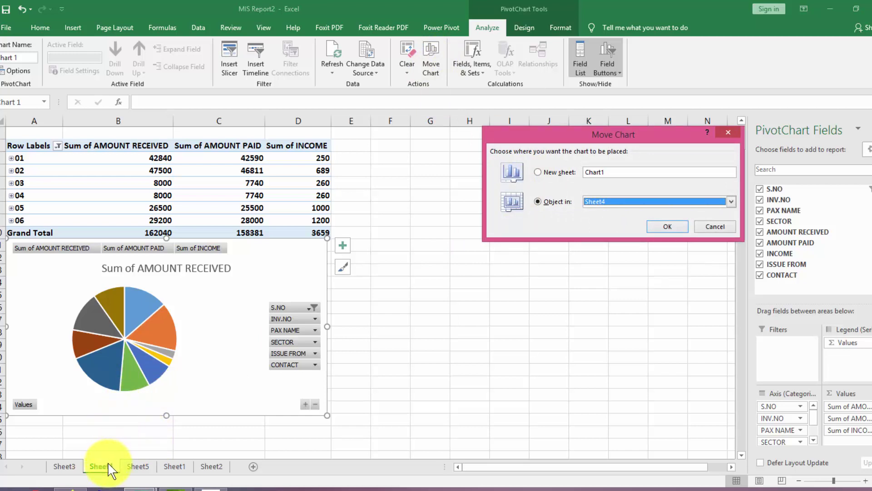
left_click(731, 202)
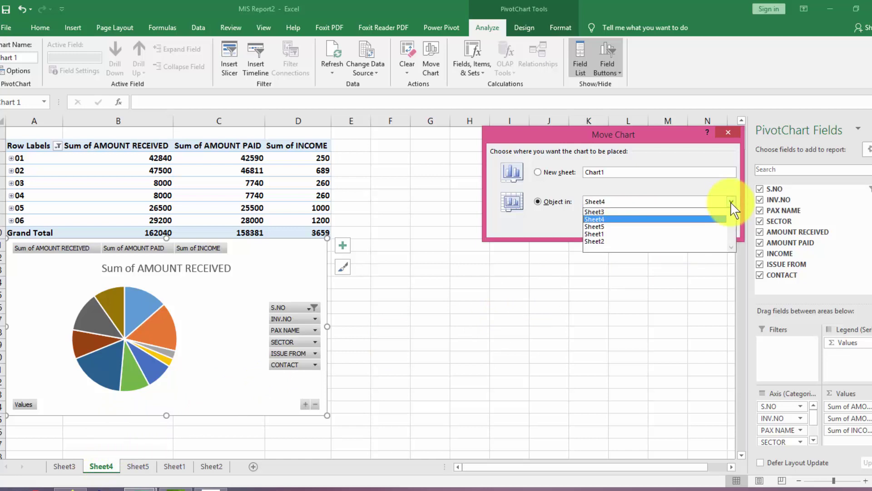
left_click(696, 213)
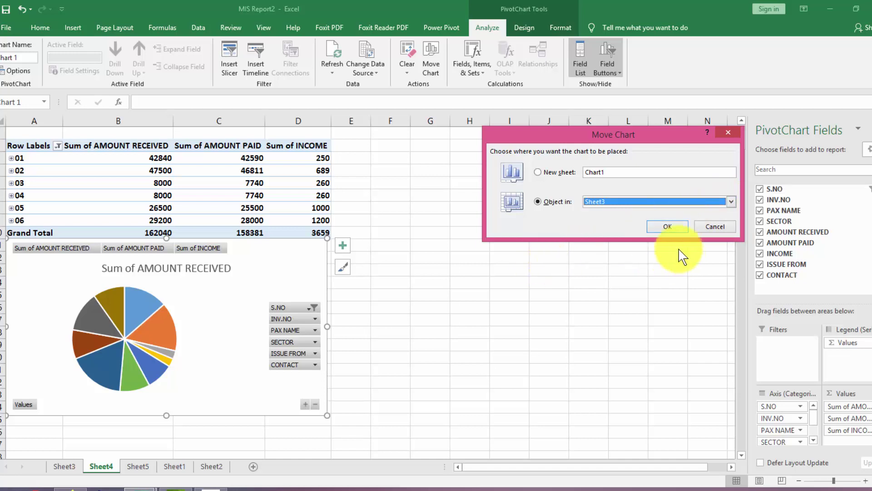
left_click(664, 227)
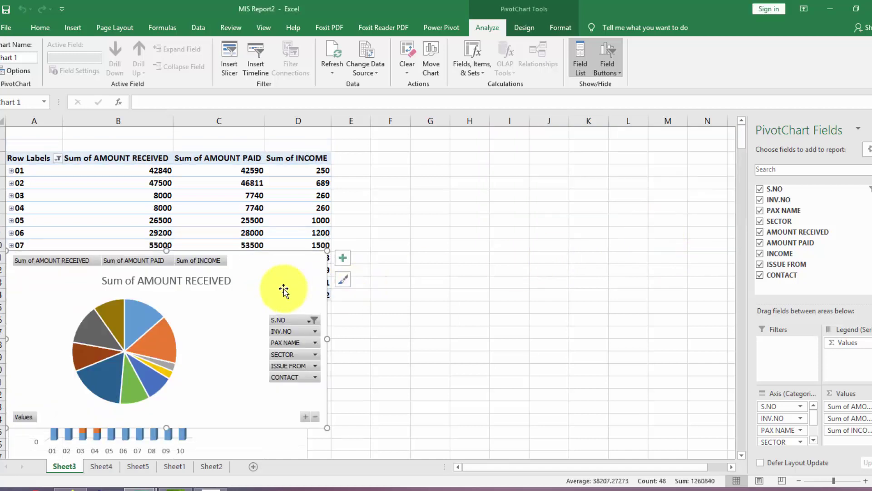
left_click_drag(284, 289, 285, 157)
left_click(439, 257)
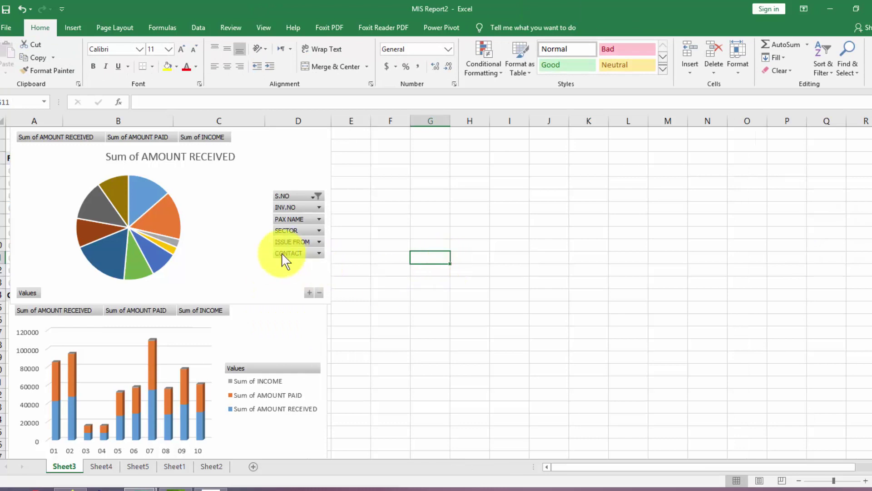
Move the pie chart from Sheet3 to Sheet5 as an embedded object.
left_click(220, 230)
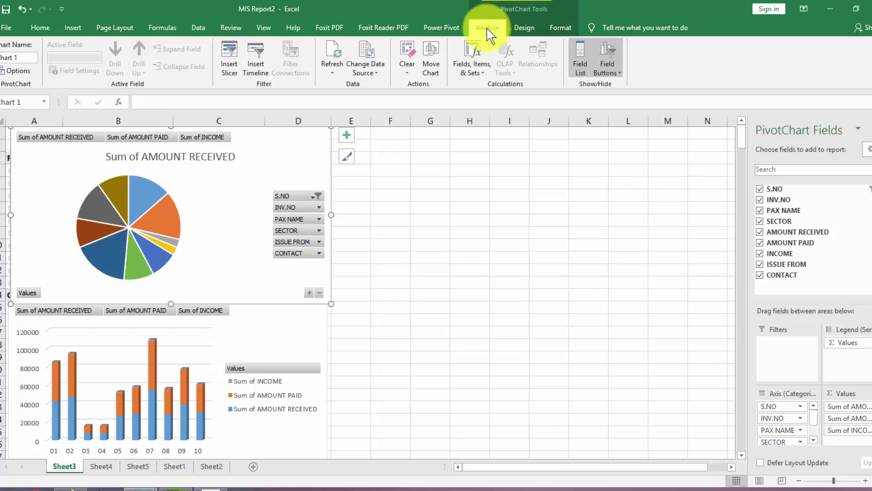
left_click(434, 69)
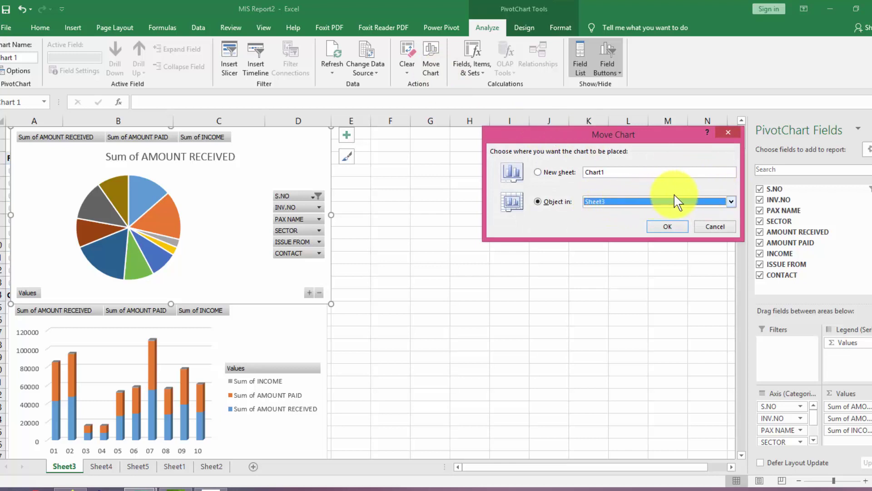
left_click(731, 202)
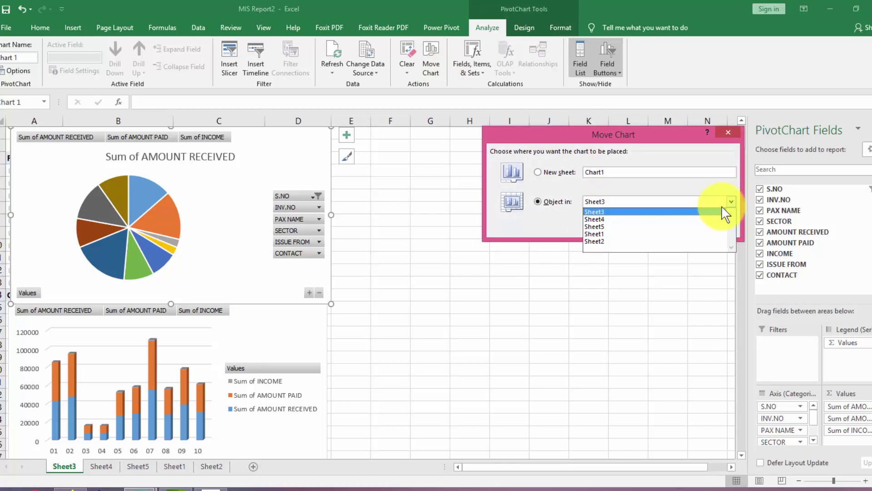
left_click(688, 232)
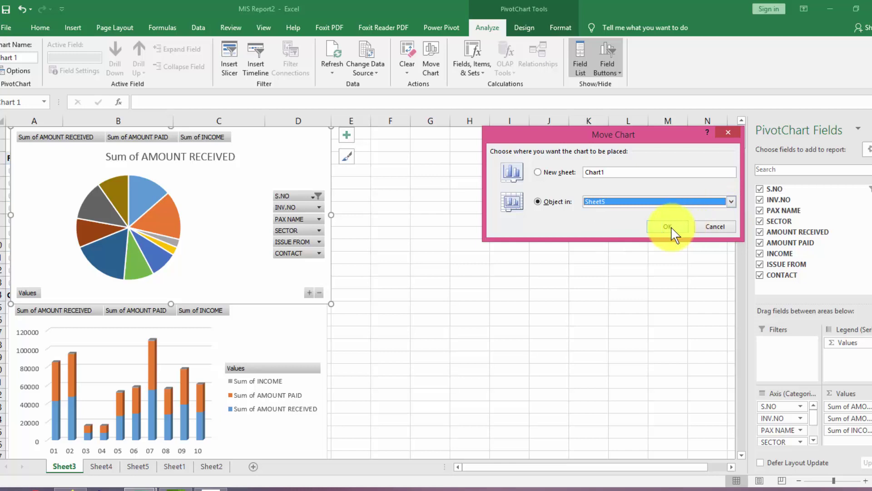
left_click(672, 230)
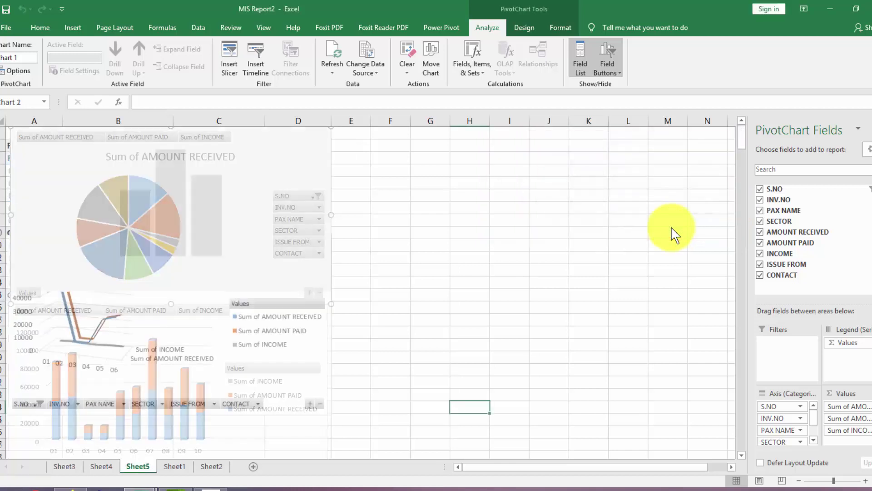
Shift the Sheet5 line chart clear of the pie chart and remove it from the sheet.
left_click(160, 328)
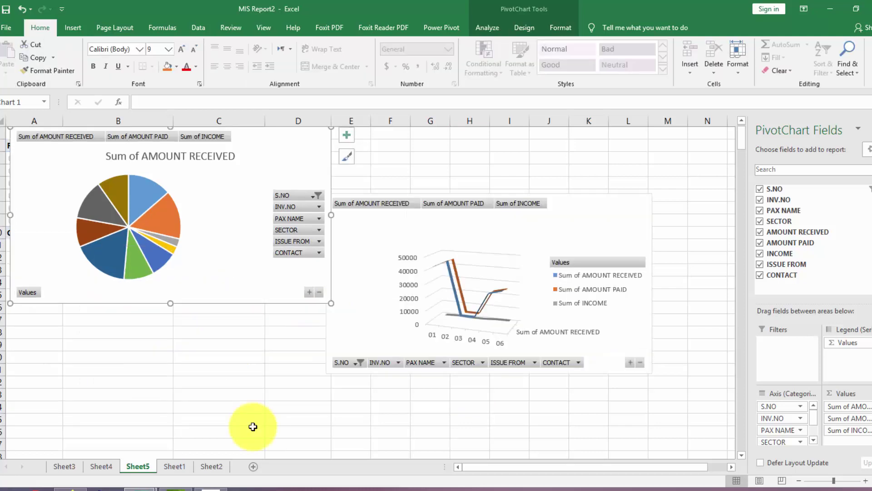
left_click(440, 235)
left_click(382, 220)
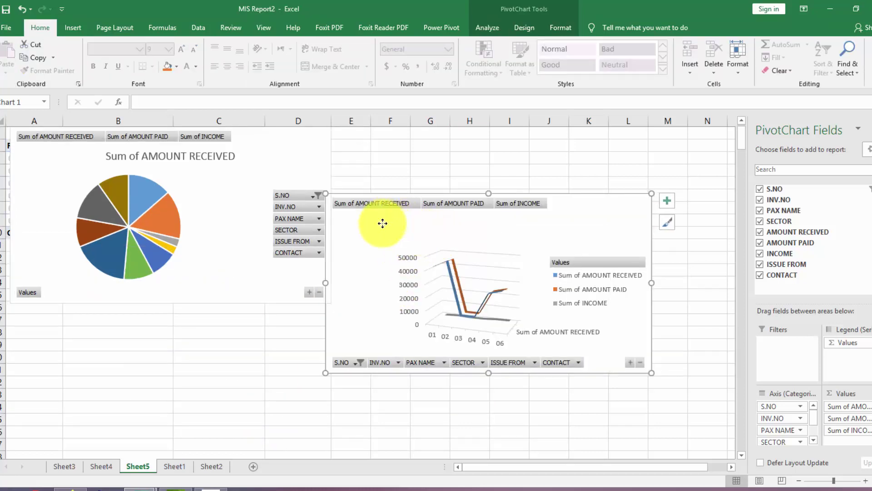
key("Delete")
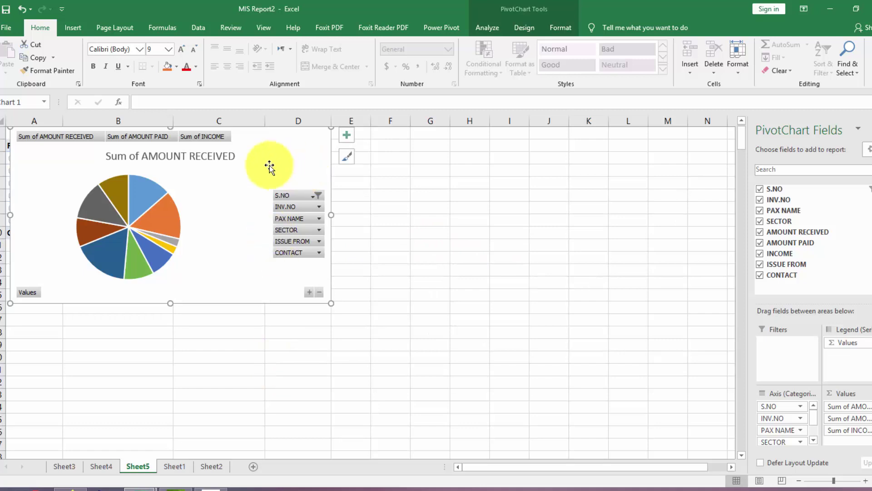
Move the pie chart from Sheet5 to Sheet4 as an embedded object.
left_click(493, 28)
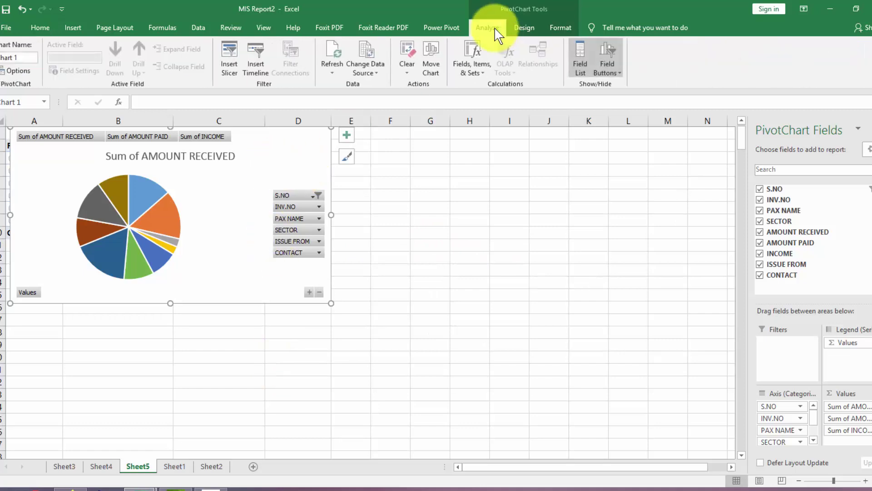
left_click(427, 68)
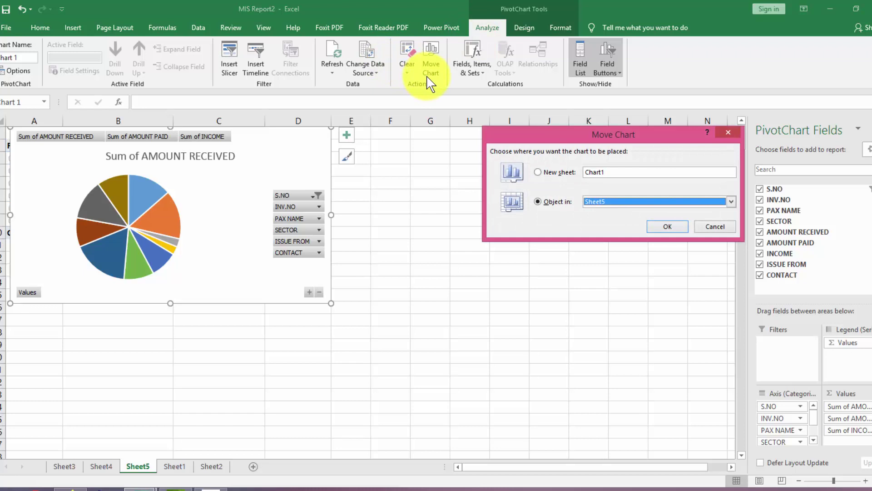
left_click(730, 203)
left_click(690, 220)
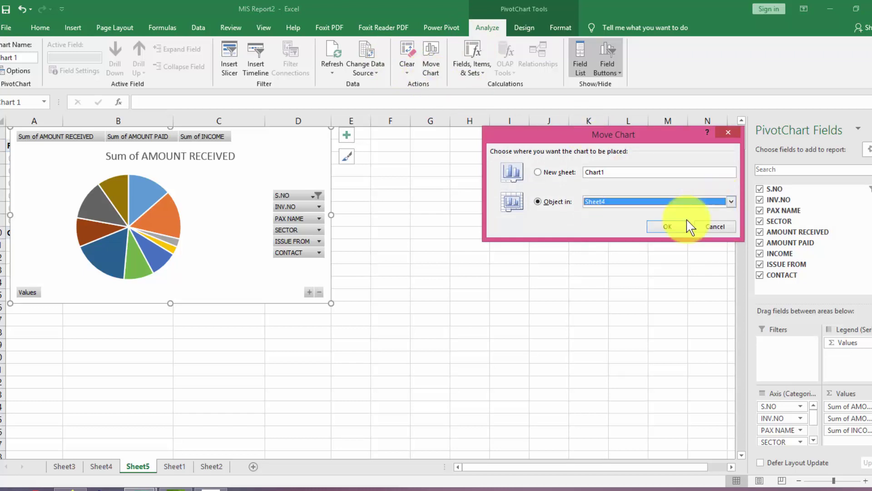
left_click(667, 227)
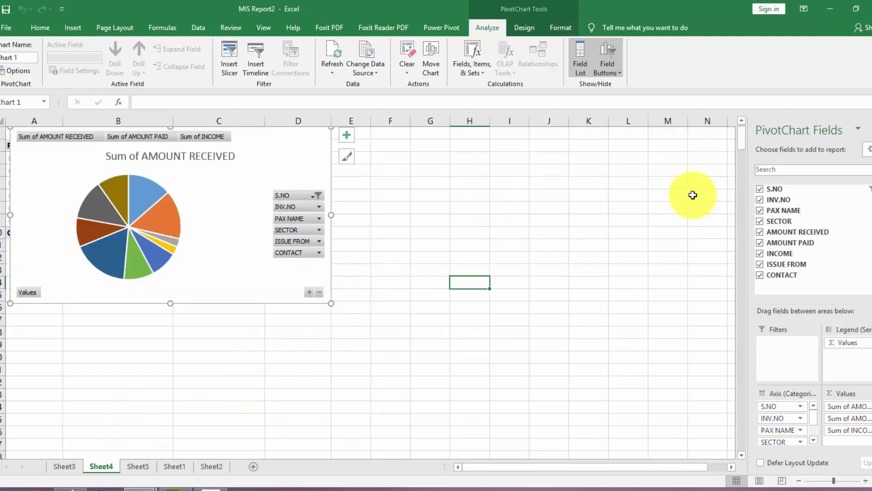
Move the pie chart from Sheet4 to Sheet3 as an embedded object, alongside the column and line charts.
key("ctrl+Page_Up")
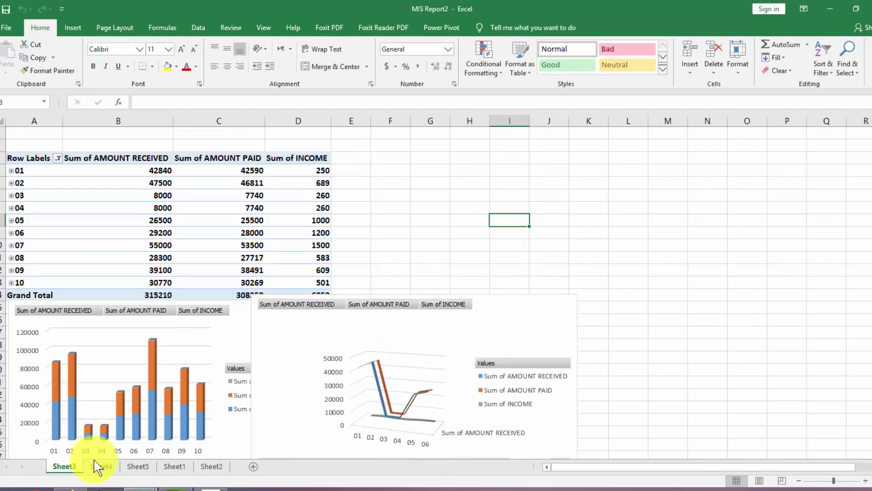
left_click(94, 463)
left_click(293, 268)
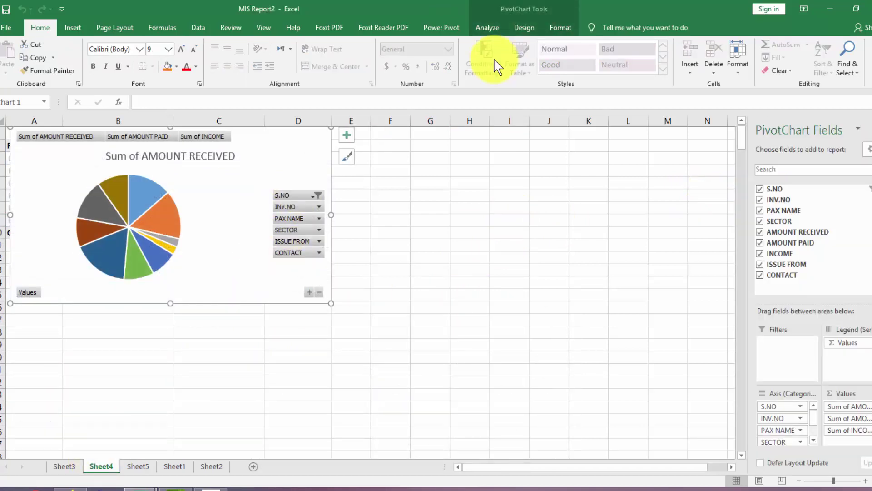
left_click(493, 28)
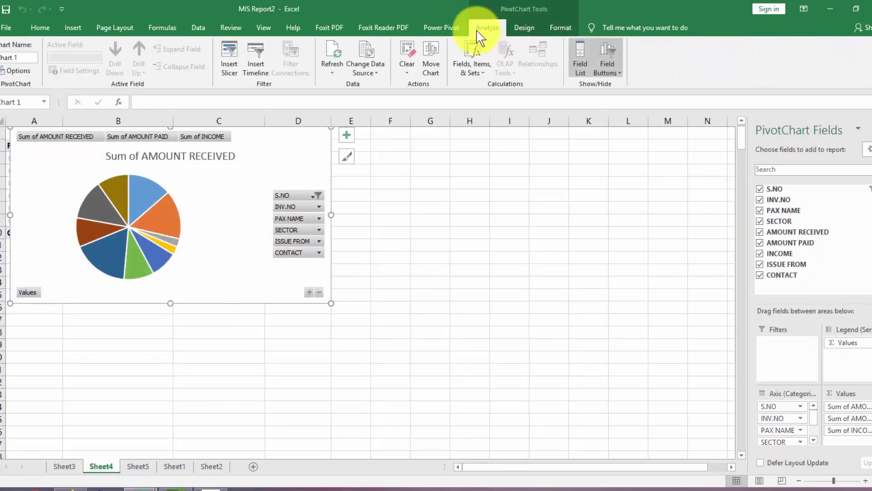
left_click(437, 68)
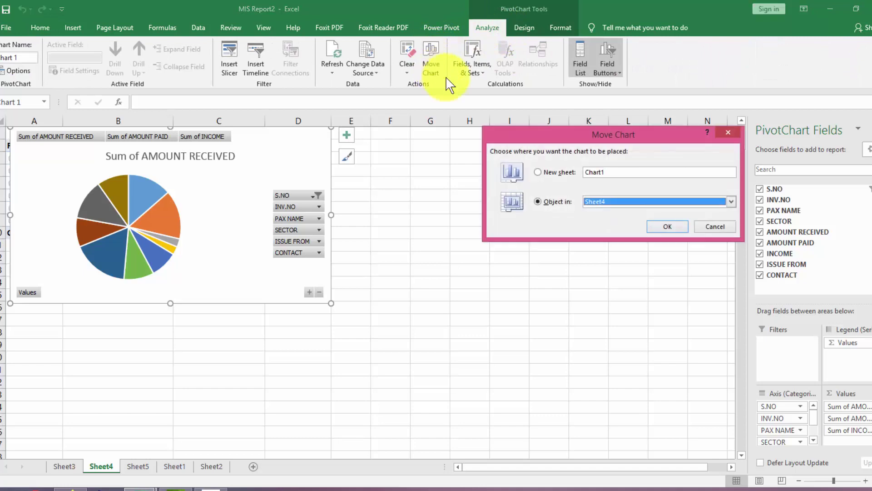
left_click(731, 203)
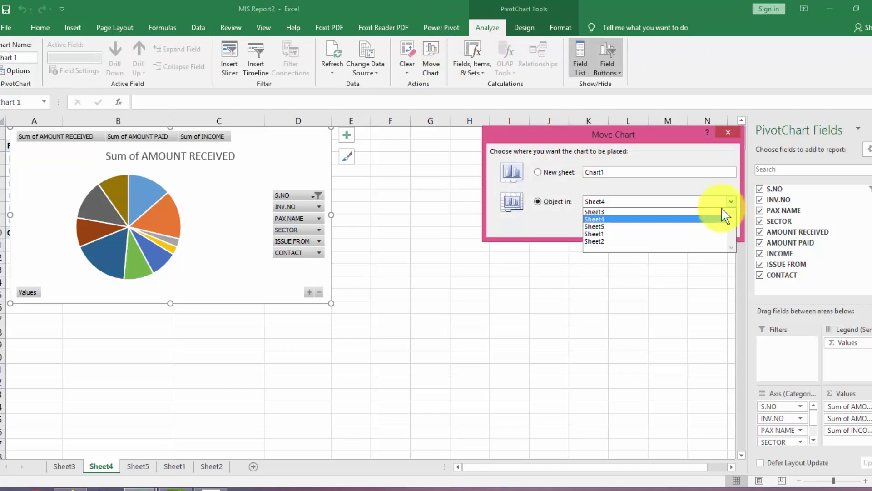
left_click(696, 212)
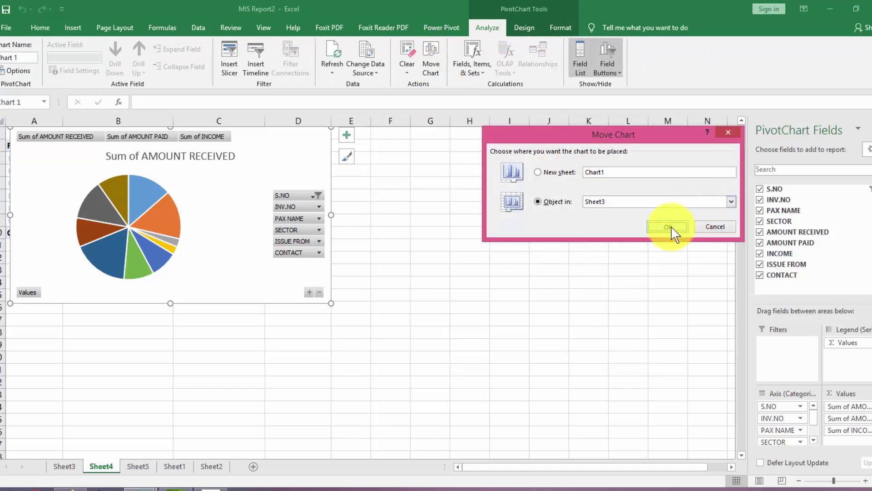
left_click(671, 228)
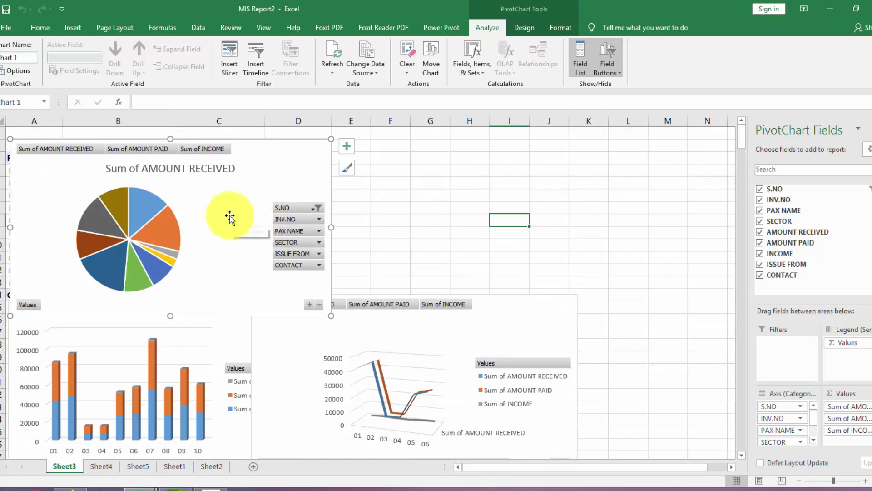
Arrange the Sheet3 charts with the pie chart directly above the column chart and the line chart beside the column chart.
left_click_drag(228, 211, 224, 198)
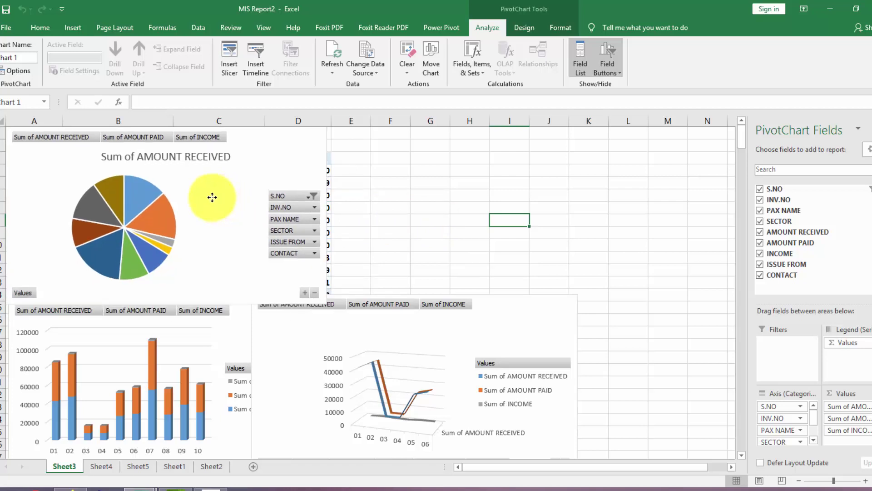
left_click(307, 254)
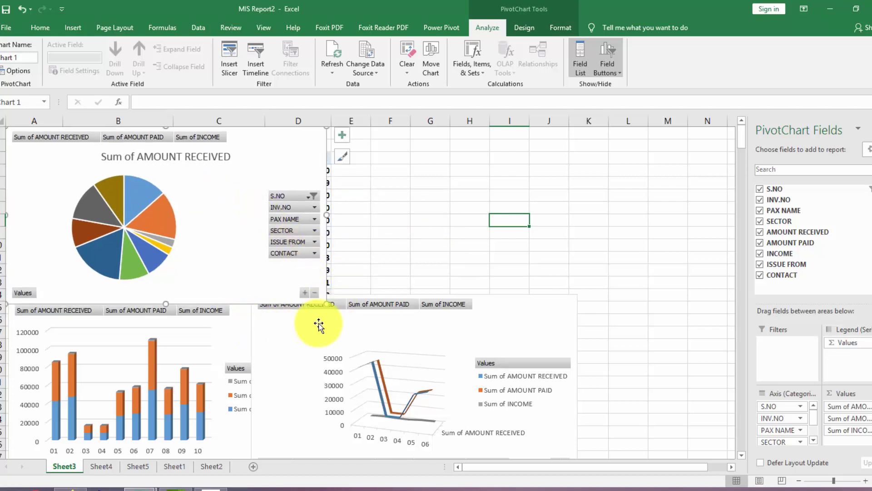
left_click_drag(319, 325, 394, 327)
left_click_drag(243, 208, 249, 209)
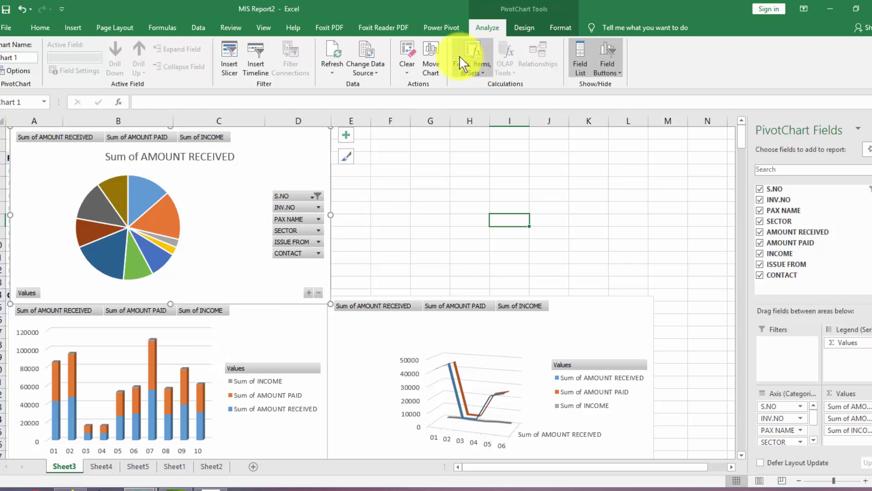
Apply the dark-background chart style to the pie, column and line charts on Sheet3.
left_click(515, 30)
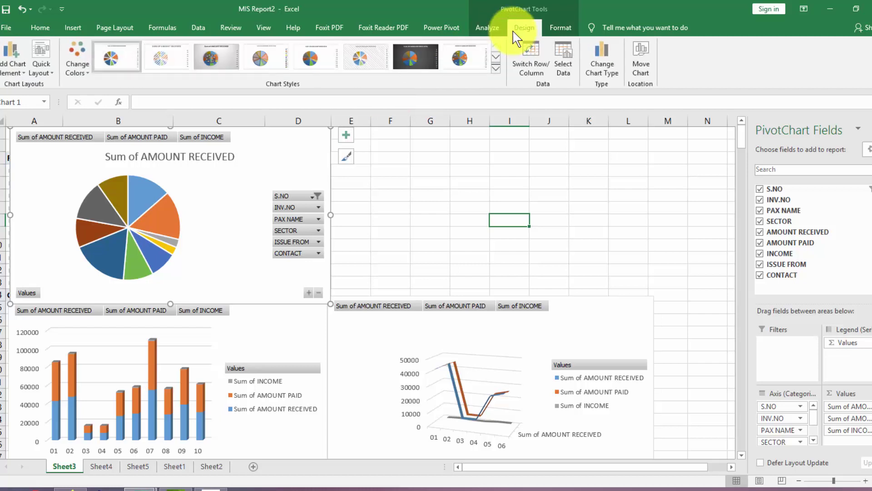
left_click(415, 53)
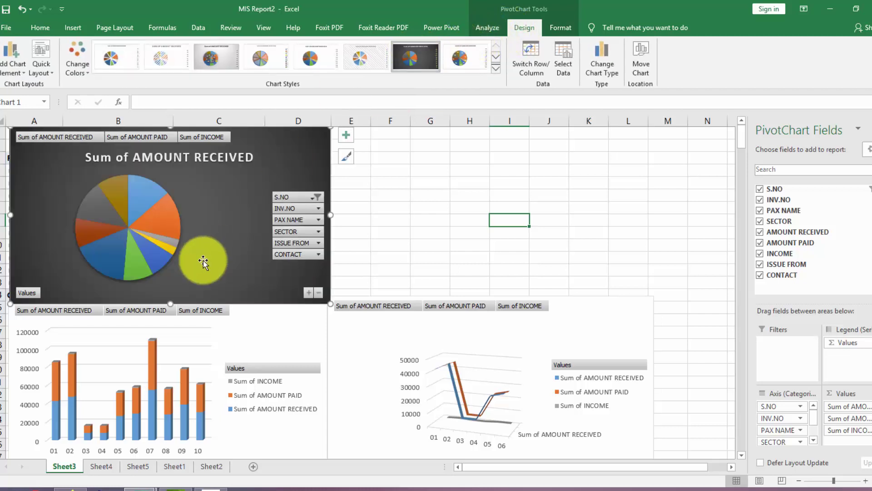
left_click(237, 326)
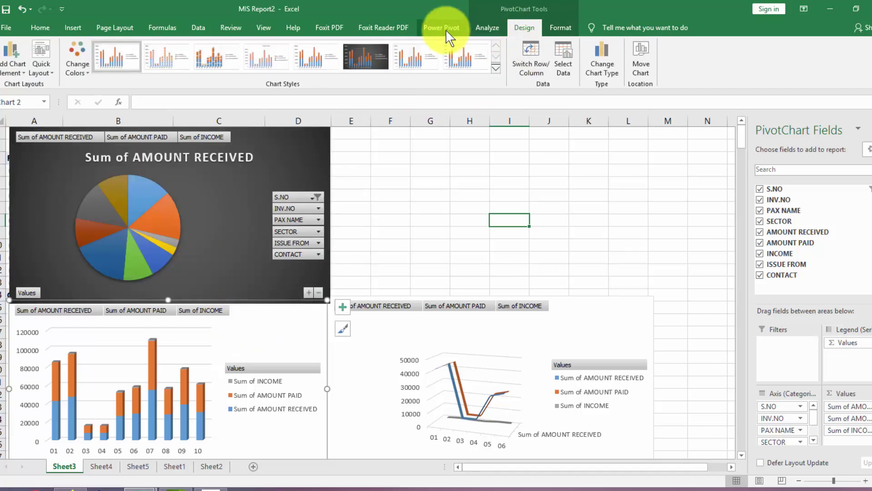
left_click(374, 56)
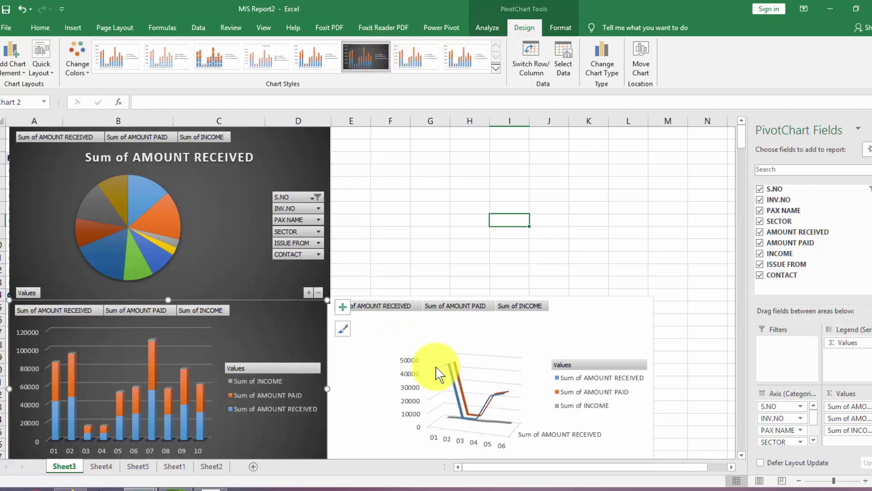
left_click(430, 335)
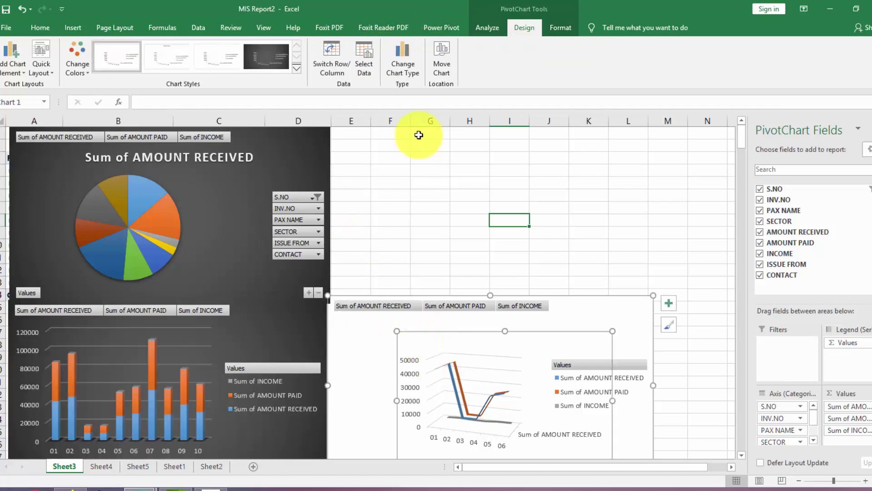
left_click(266, 59)
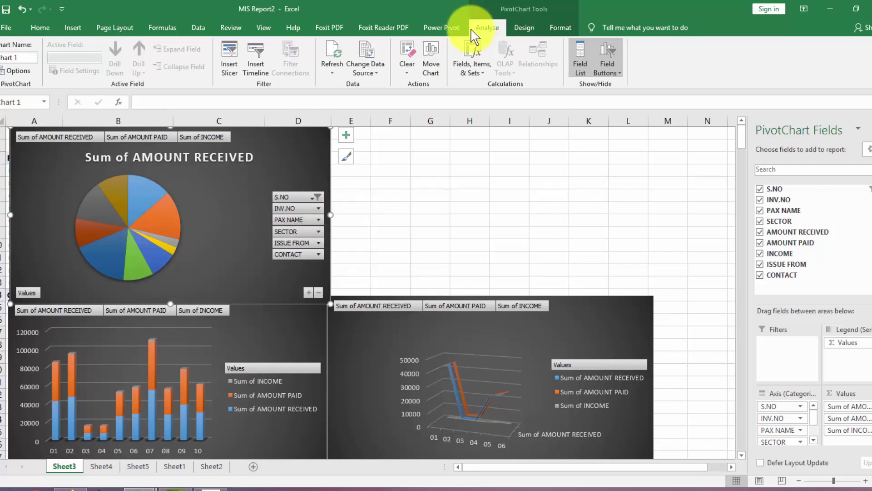
Insert an AMOUNT RECEIVED slicer for the pie chart and place it beside that chart, above the line chart.
left_click(228, 68)
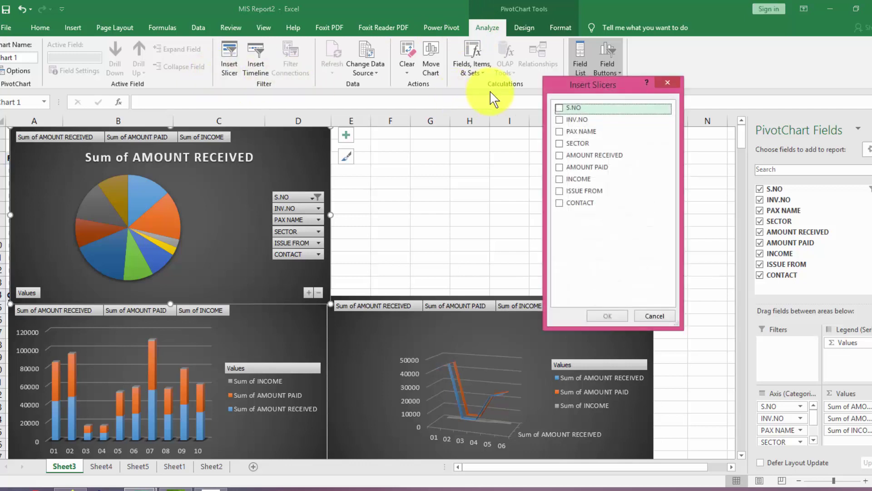
left_click(558, 156)
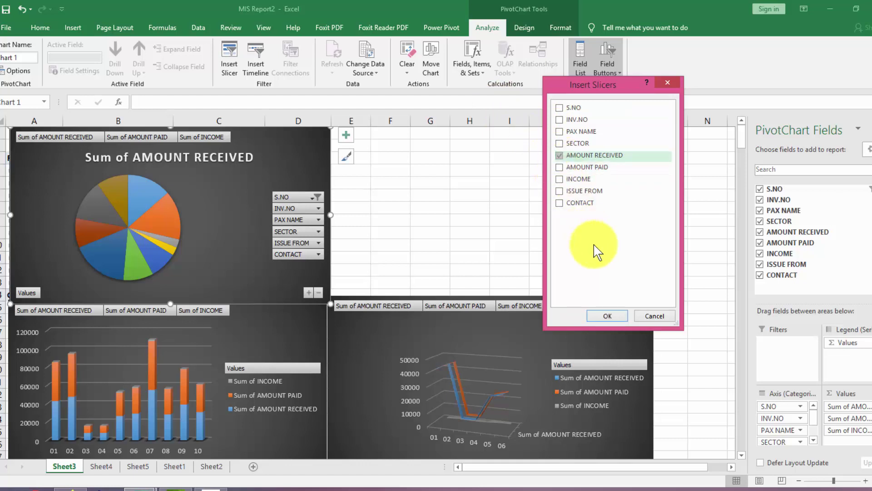
left_click(606, 316)
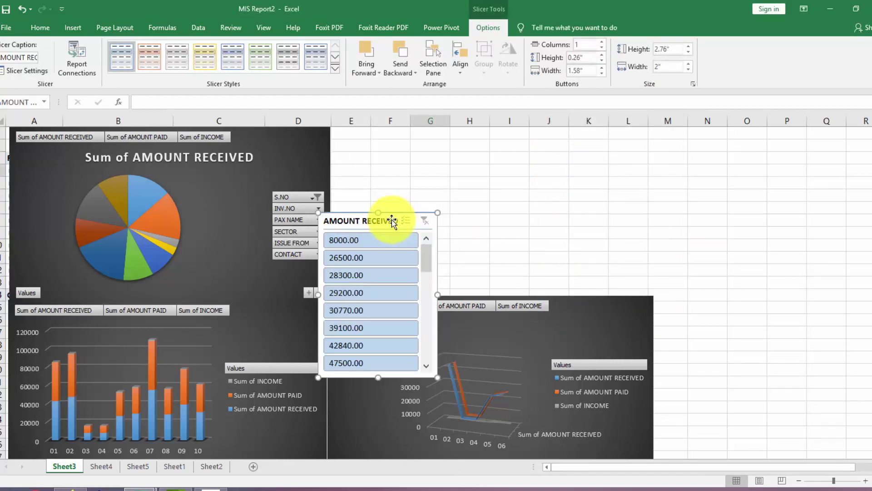
left_click_drag(392, 220, 406, 134)
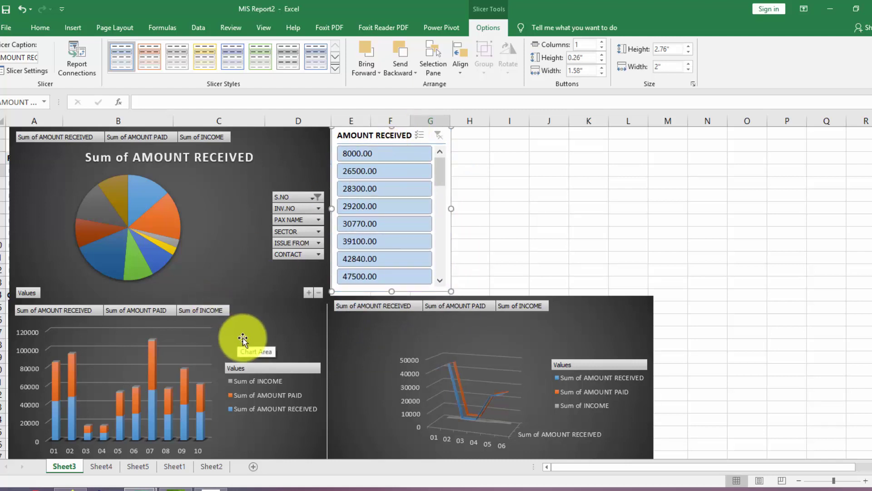
Insert an AMOUNT PAID slicer for the column chart and place it directly beside the AMOUNT RECEIVED slicer.
left_click(254, 332)
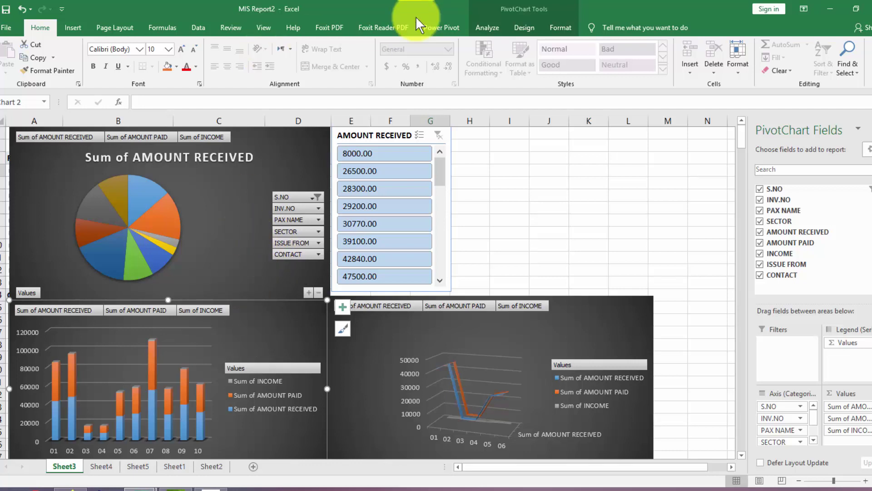
left_click(499, 27)
left_click(229, 64)
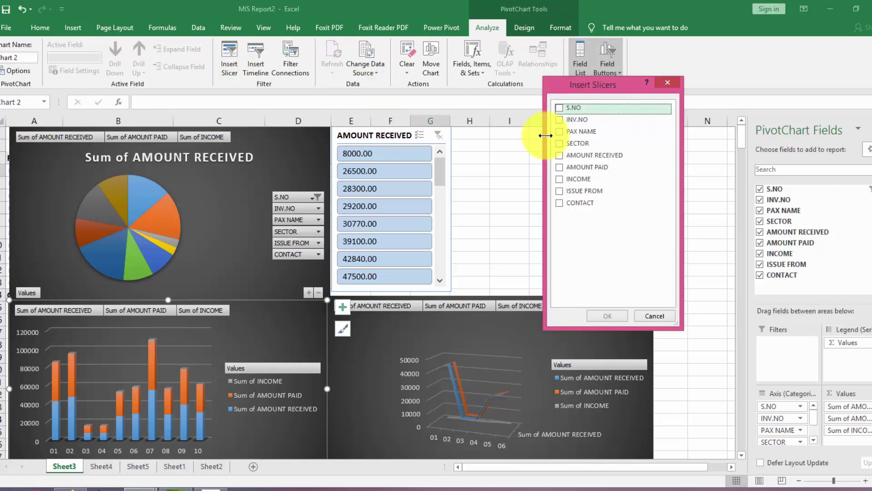
left_click(559, 169)
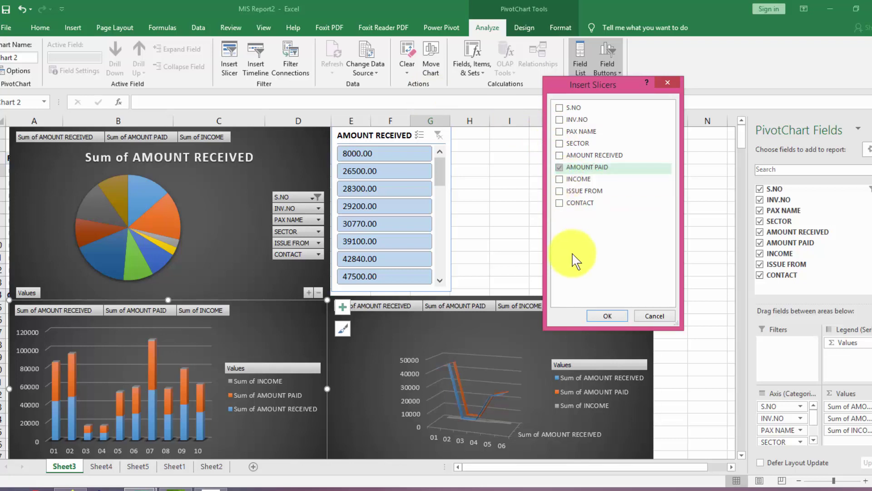
left_click(609, 317)
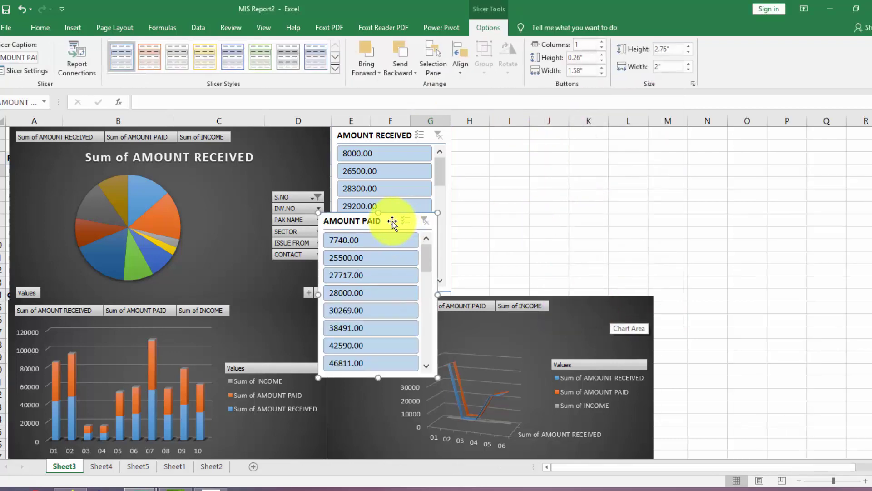
left_click_drag(395, 224, 521, 134)
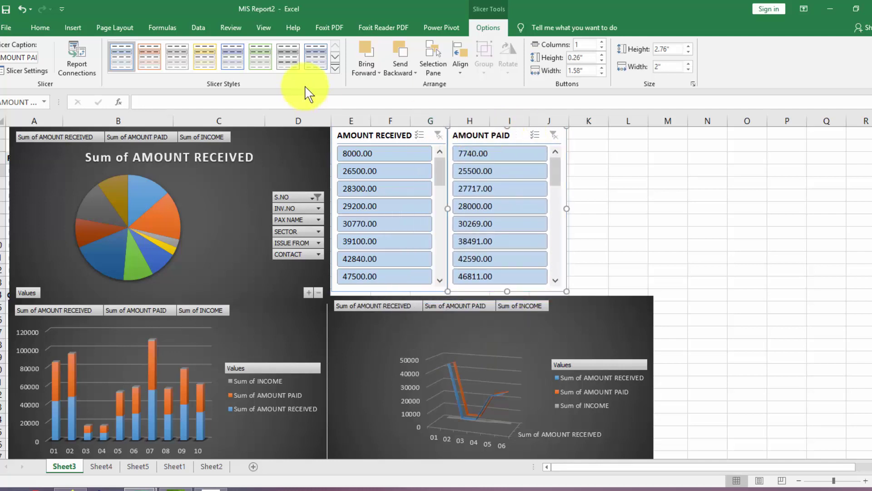
Insert an INCOME slicer for the line chart and align it directly beside the AMOUNT PAID slicer.
left_click(472, 362)
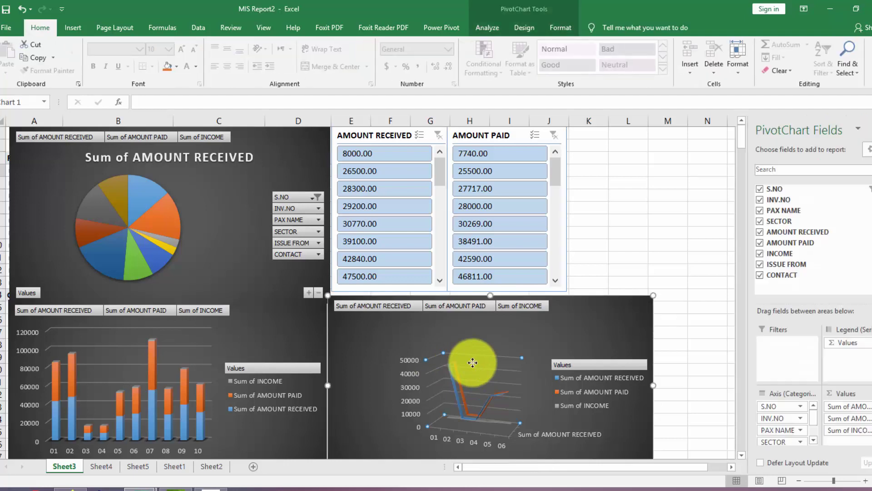
left_click(490, 27)
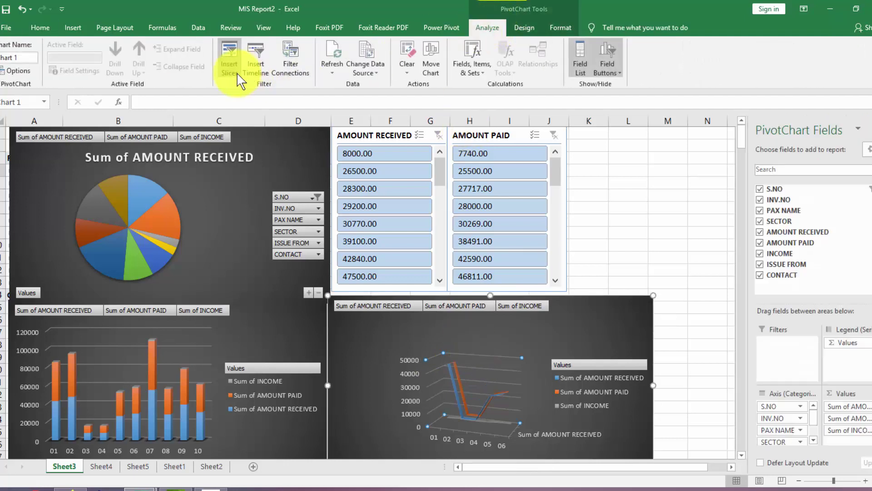
left_click(230, 68)
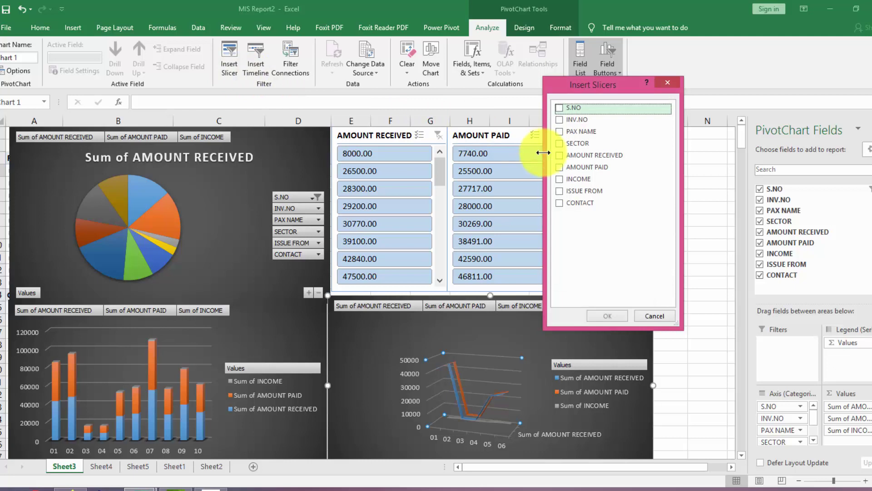
left_click(559, 179)
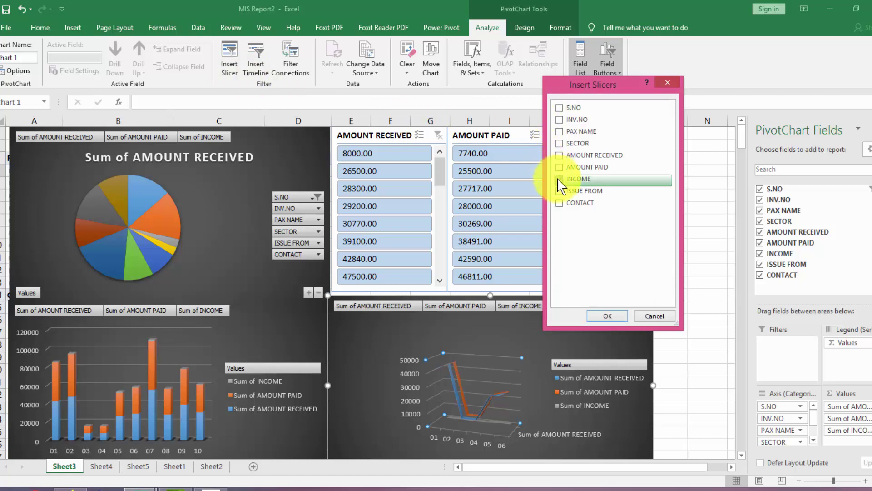
left_click(608, 316)
left_click_drag(377, 223, 617, 135)
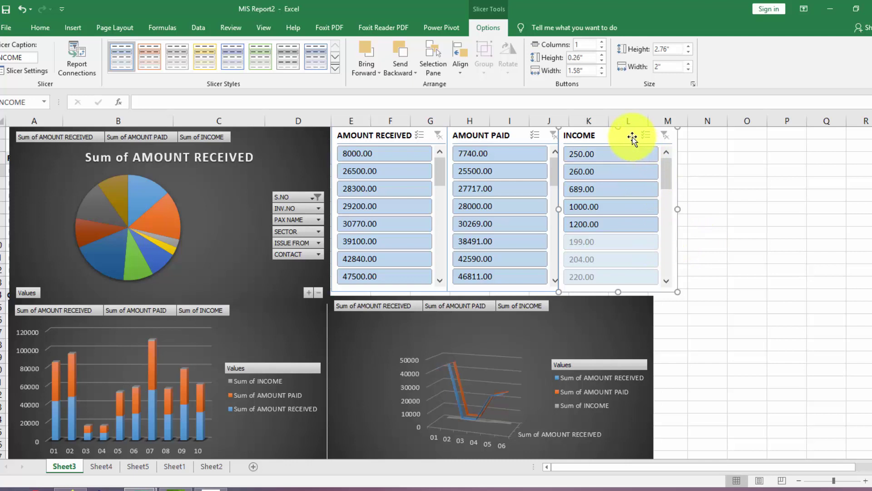
left_click_drag(633, 138, 637, 135)
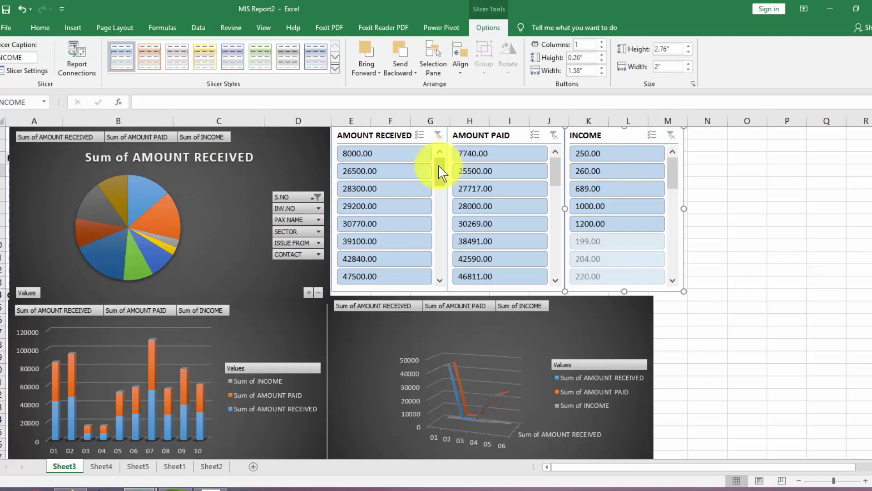
Filter the dashboard charts by selecting ranges of values in the AMOUNT RECEIVED and AMOUNT PAID slicers.
scroll(440, 173, "down", 6)
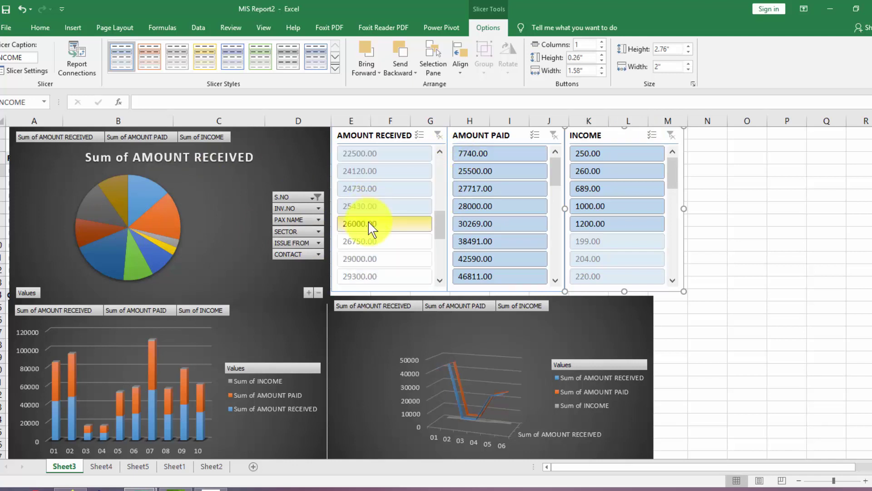
left_click(369, 275)
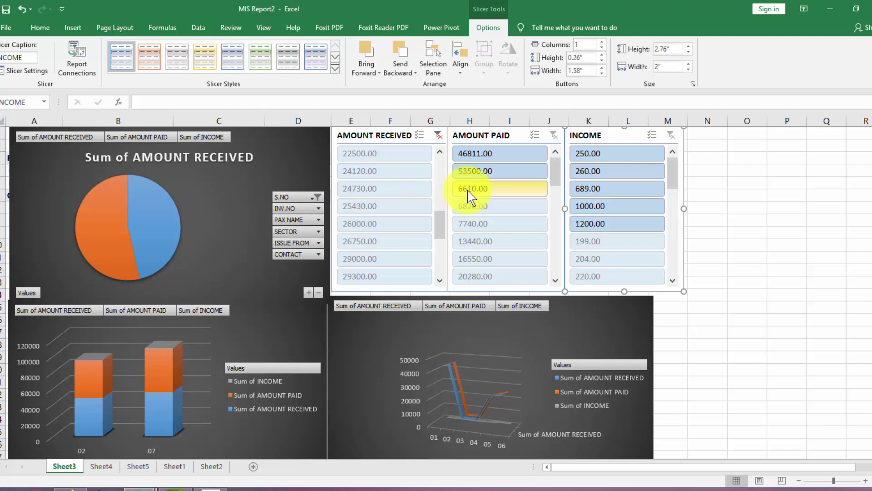
left_click_drag(467, 189, 476, 244)
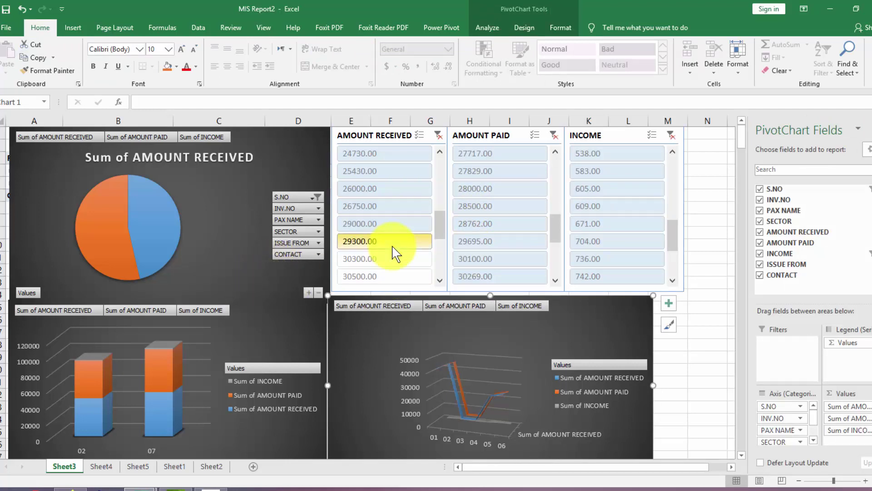
Try 30300.00 alone in the AMOUNT RECEIVED slicer, and reselect a range of values that includes 28300.00 to 55000.00.
left_click(389, 259)
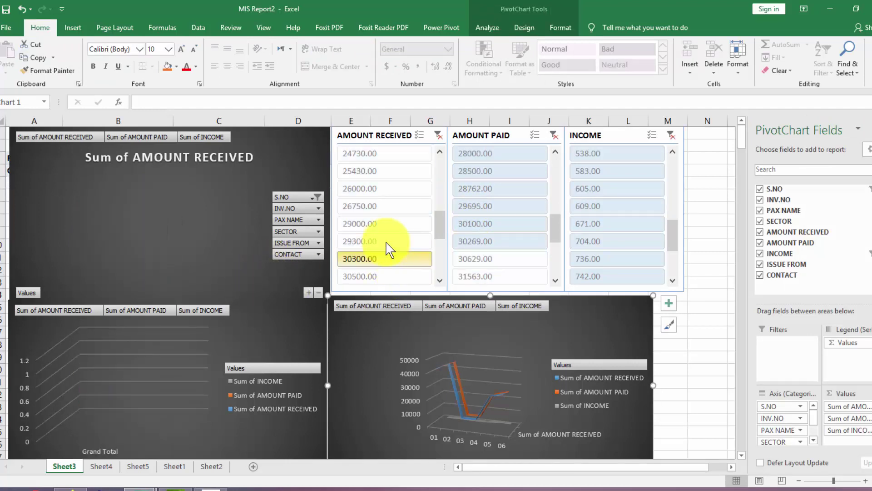
left_click(387, 242)
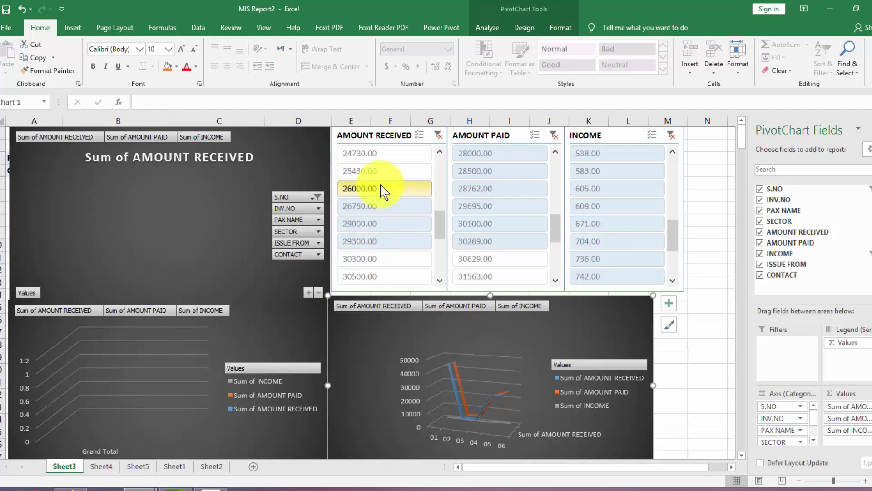
left_click(439, 160)
left_click(404, 152, "shift")
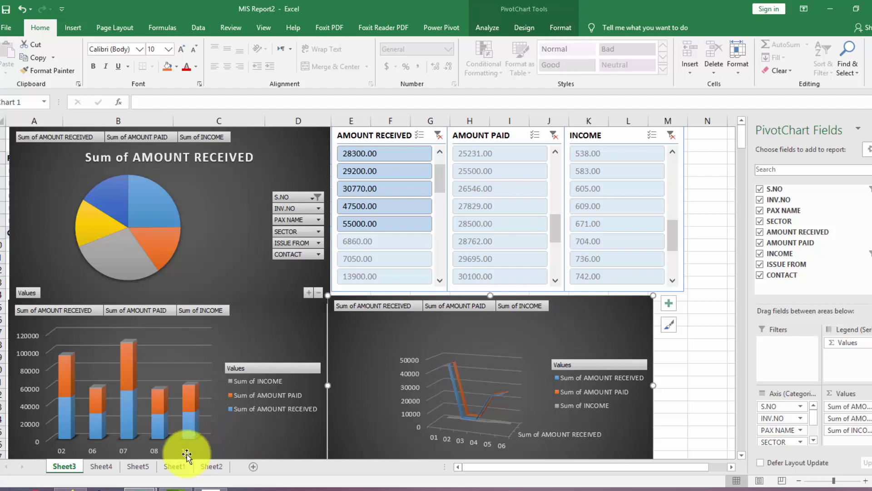
Review the tickets income source table on Sheet1 and return to the Sheet3 dashboard.
left_click(200, 466)
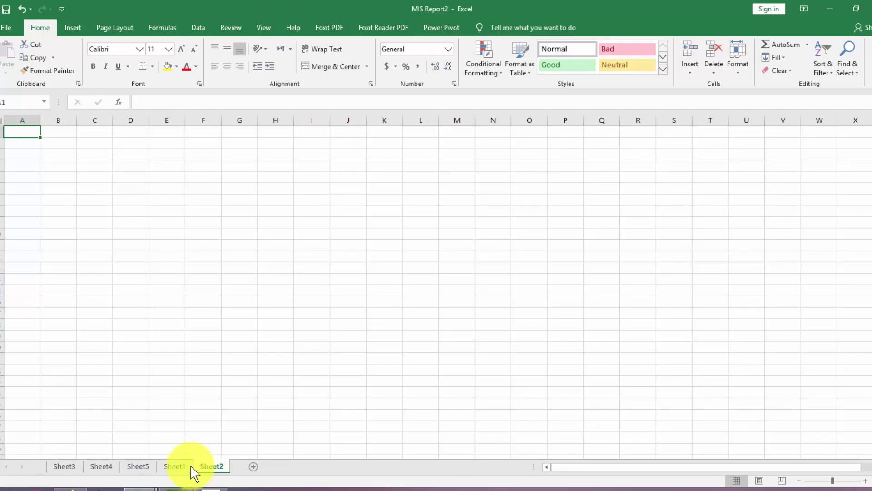
left_click(180, 467)
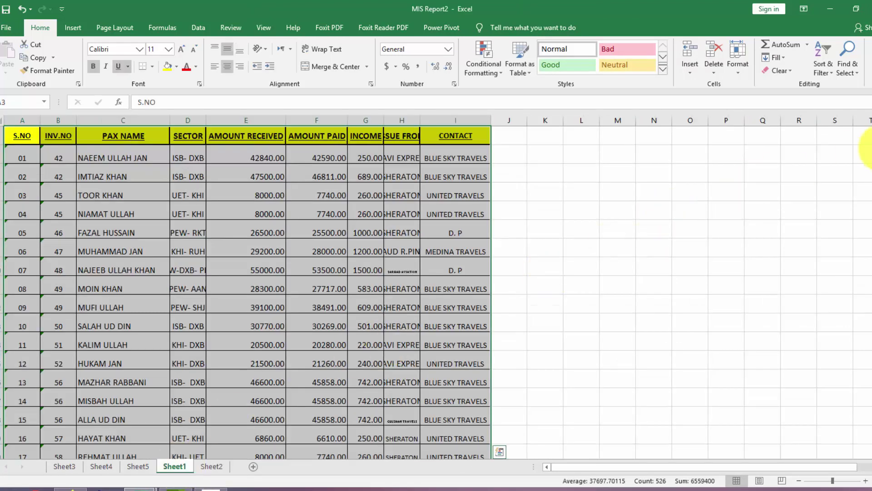
scroll(868, 118, "up", 1)
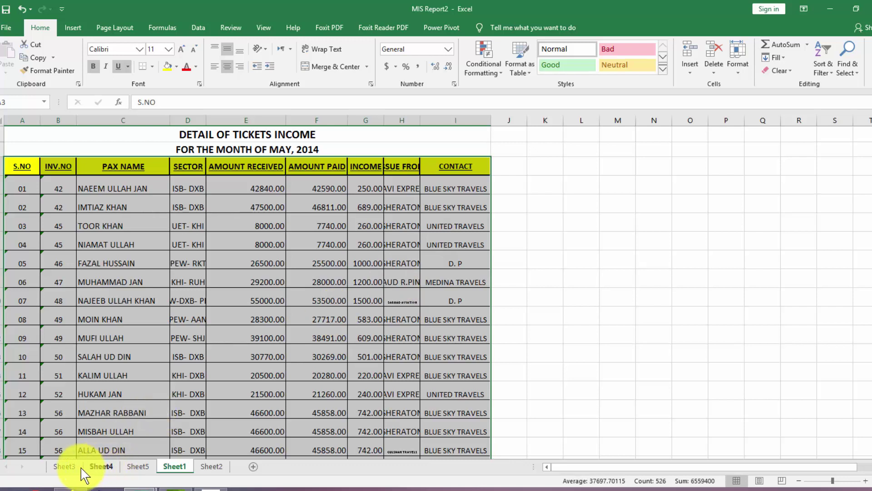
left_click(64, 466)
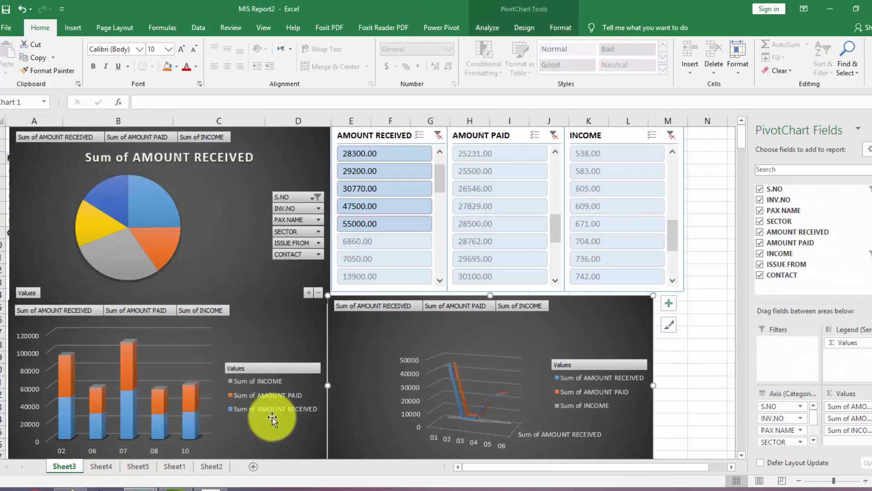